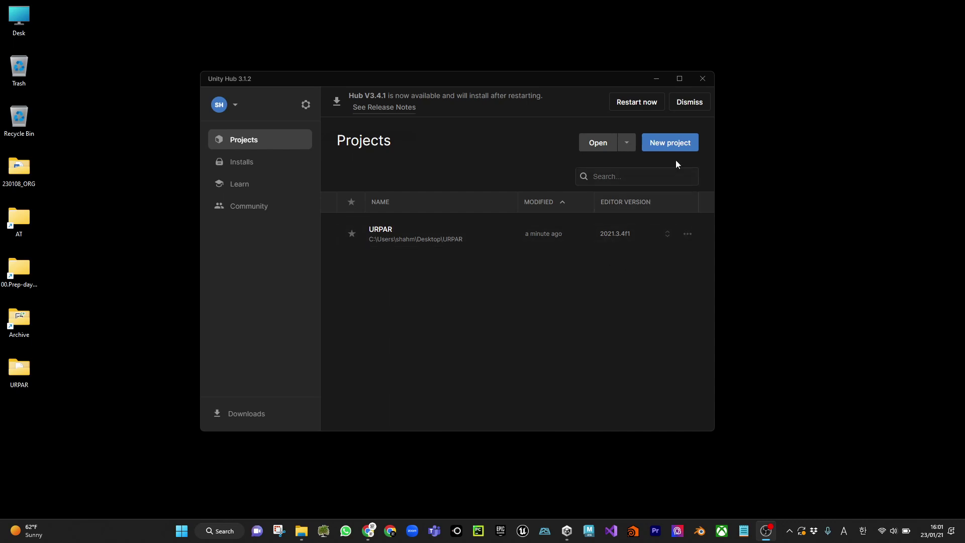
Create a new project named URPAR-Sample from the 3D Sample Scene (URP) template
click(673, 145)
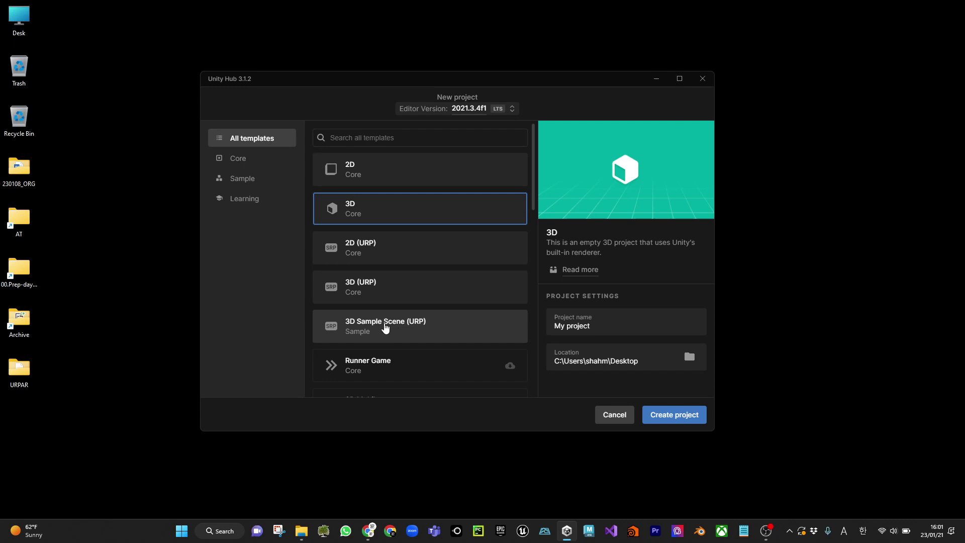
click(481, 332)
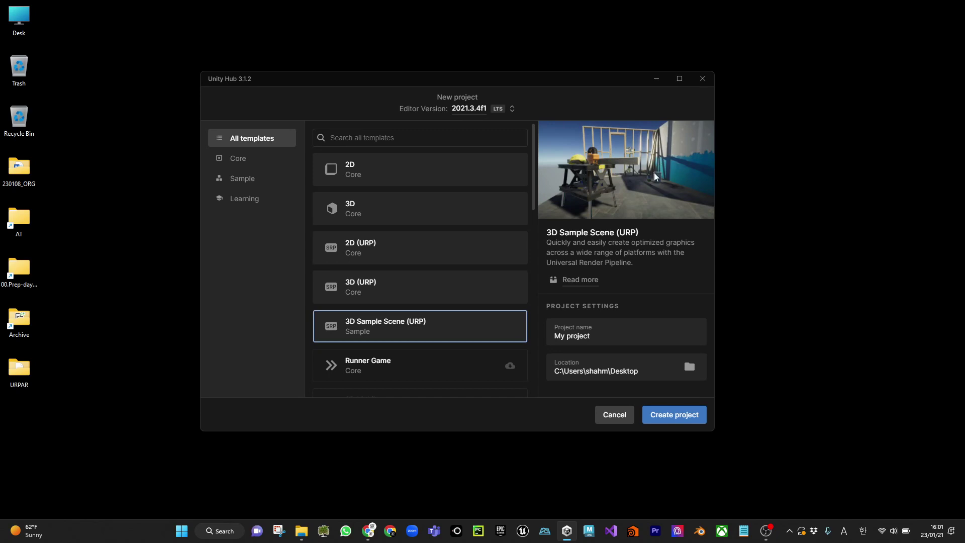
triple_click(606, 339)
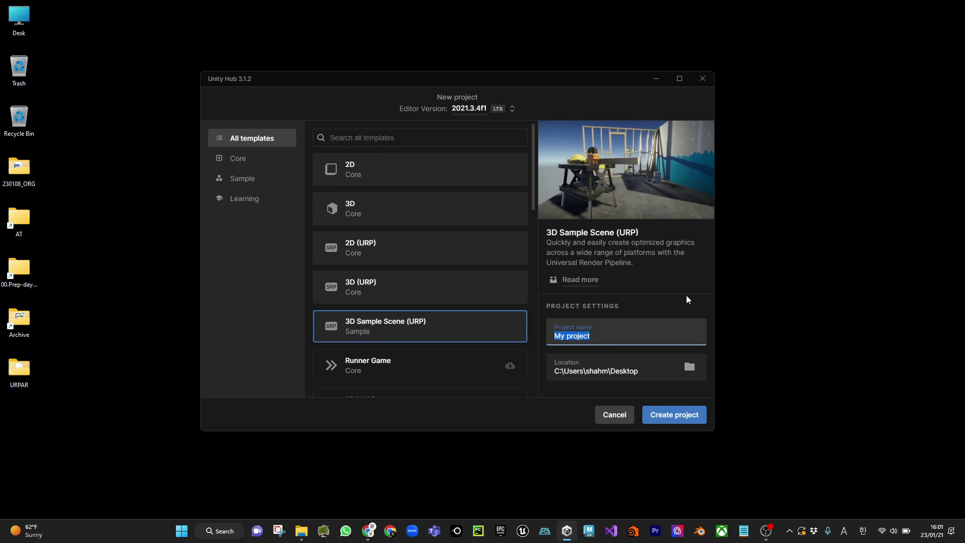
text(URPAR-Samlple)
key(Return)
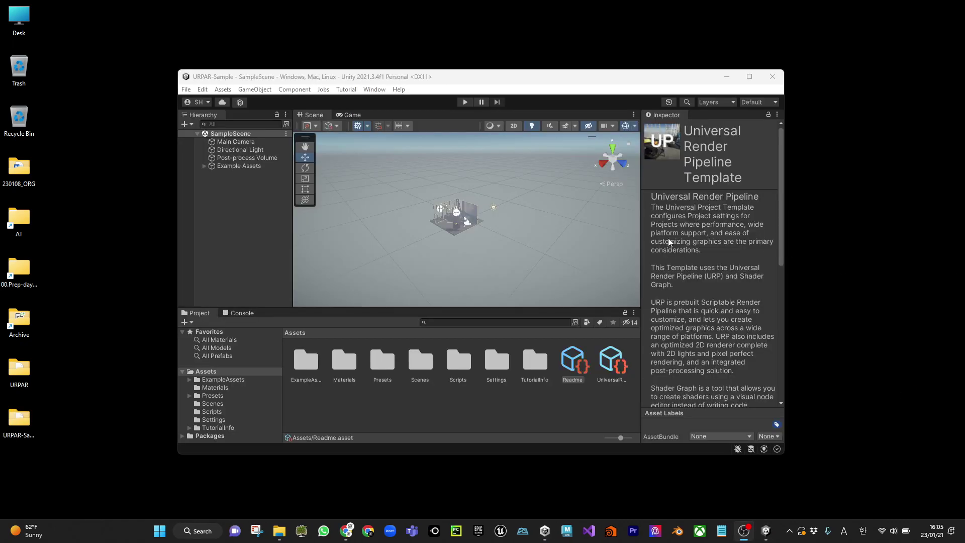
Maximize the editor window and look around the workshop set in the sample scene
click(749, 76)
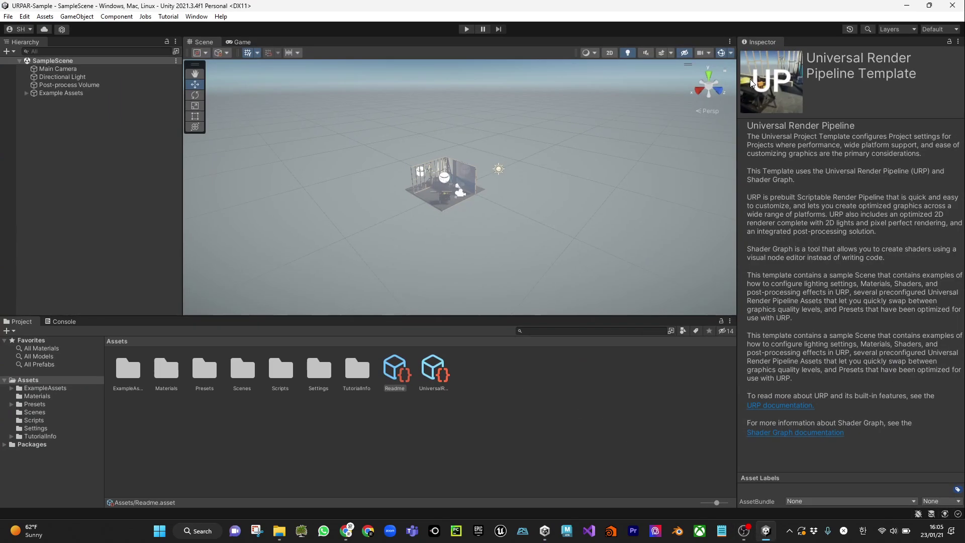
scroll(421, 200, up, 10)
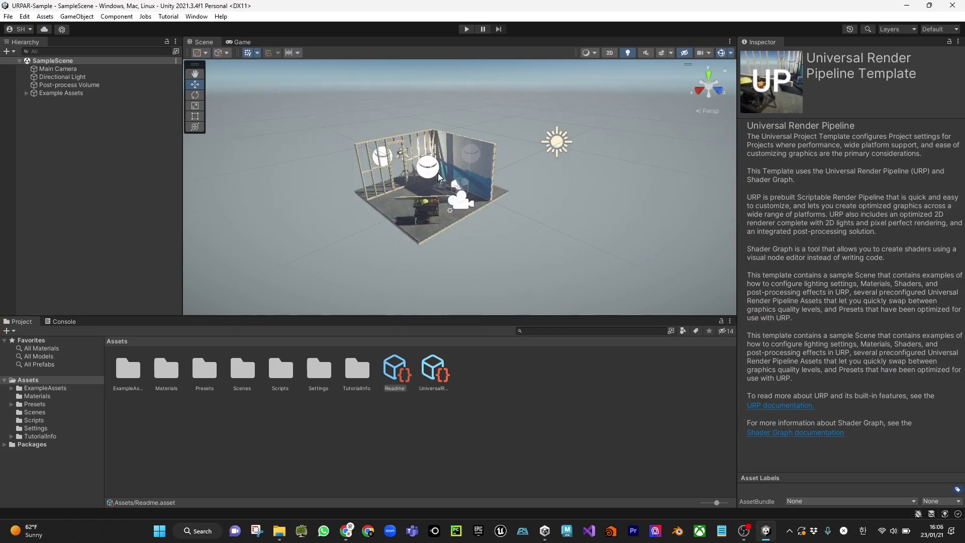
alt+drag(453, 188, 421, 183)
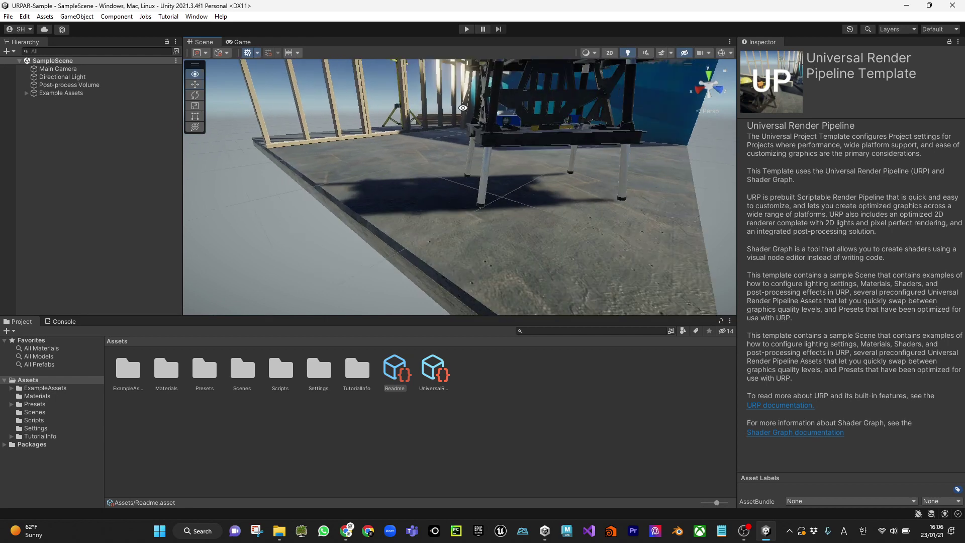
alt+drag(462, 108, 440, 200)
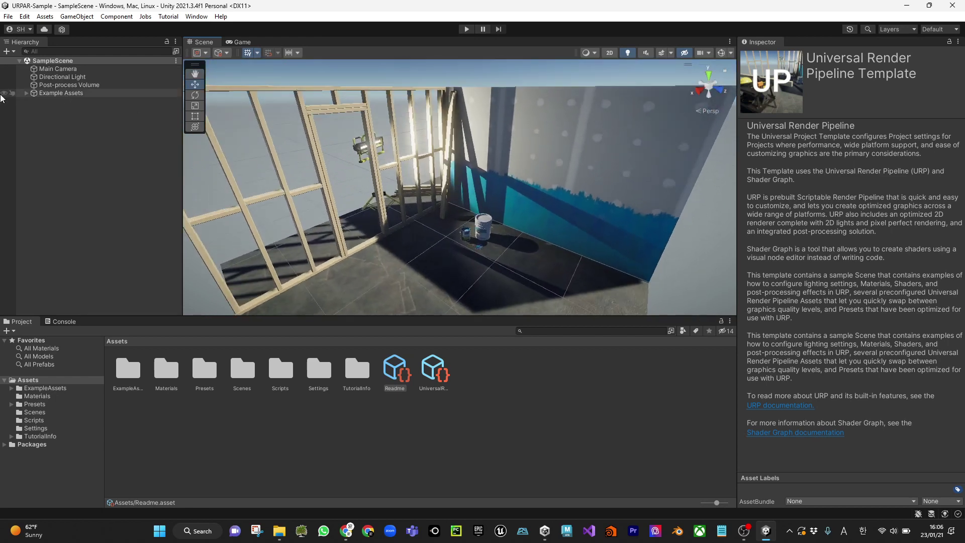
Examine the objects grouped under Example Assets, including Props and Reflection Probes, and view the whole workshop set
click(27, 94)
click(49, 109)
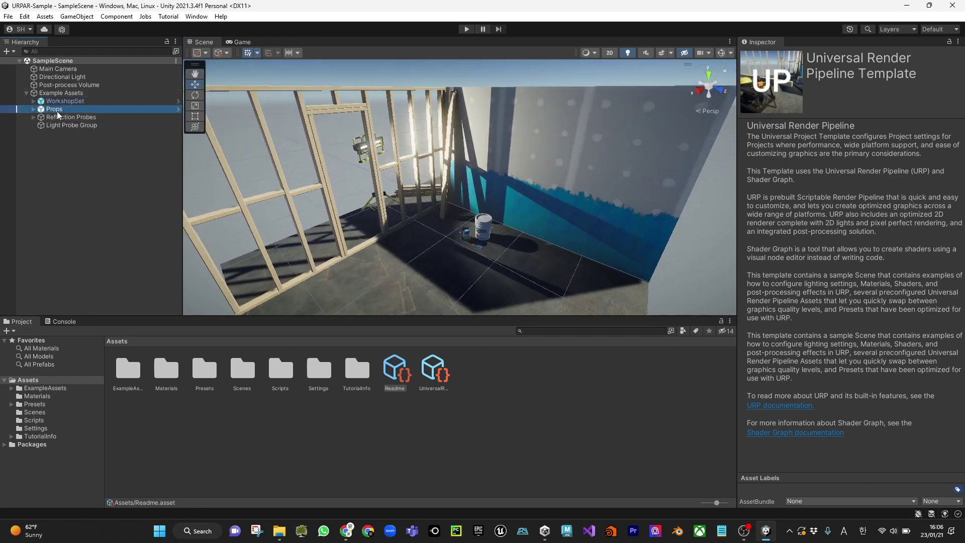
click(33, 109)
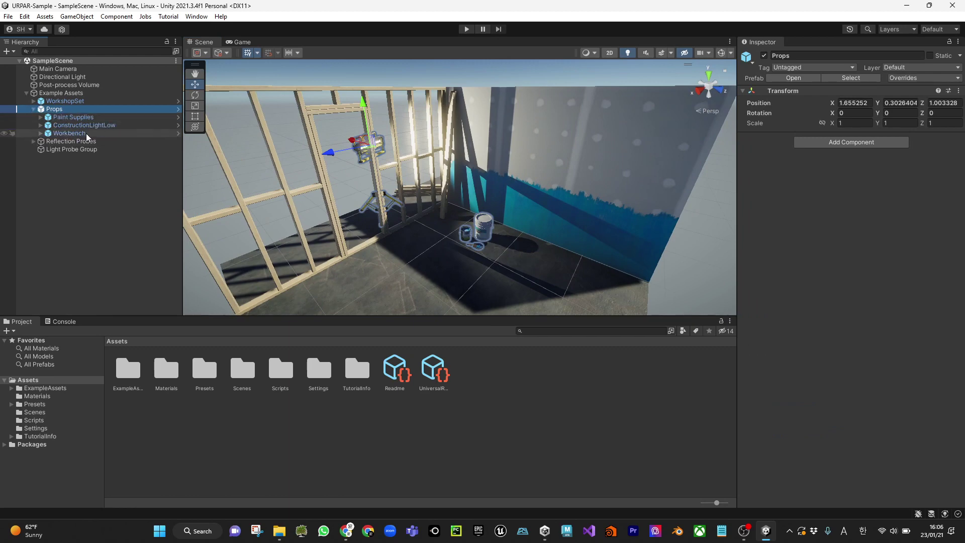
click(67, 141)
right_drag(463, 203, 482, 196)
key(f)
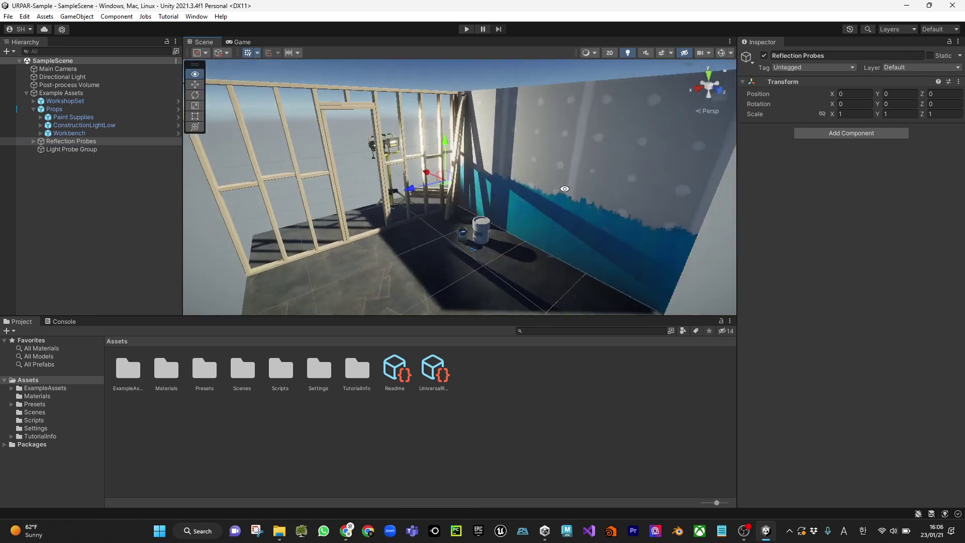
click(26, 93)
click(52, 93)
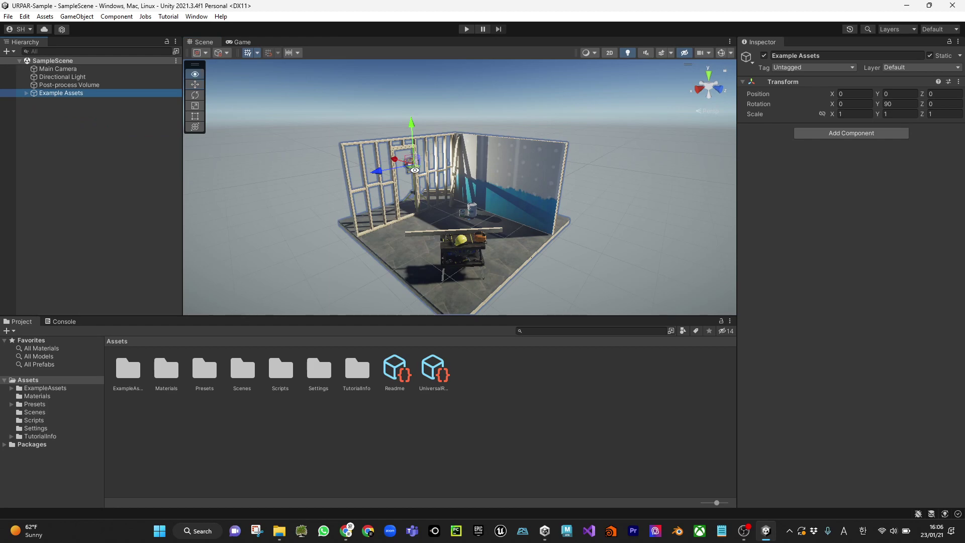
alt+drag(417, 159, 456, 171)
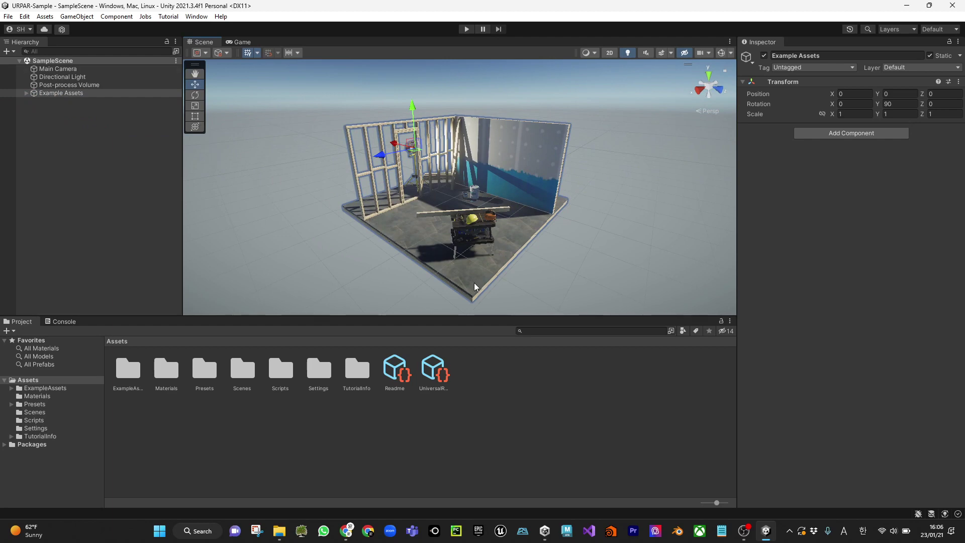
scroll(415, 172, up, 4)
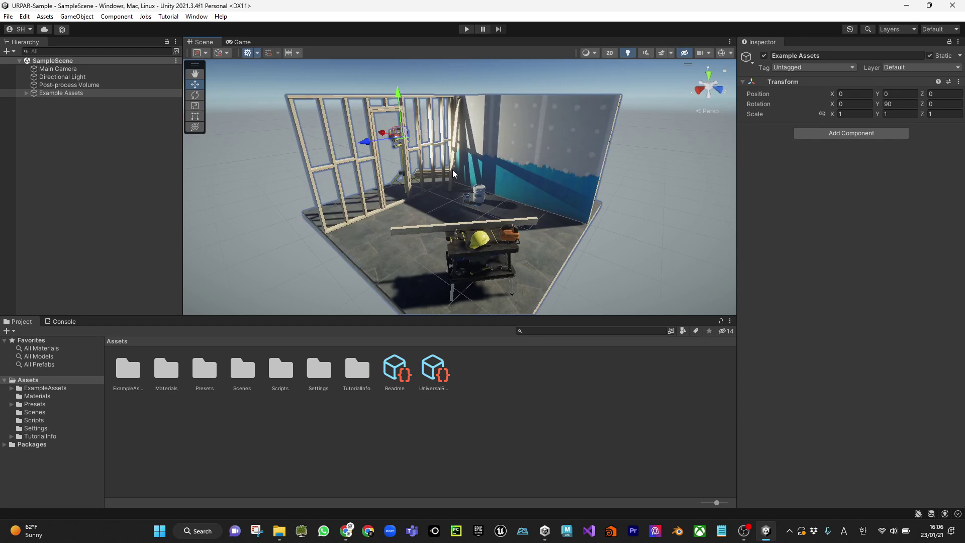
scroll(452, 168, down, 2)
middle_drag(483, 166, 490, 152)
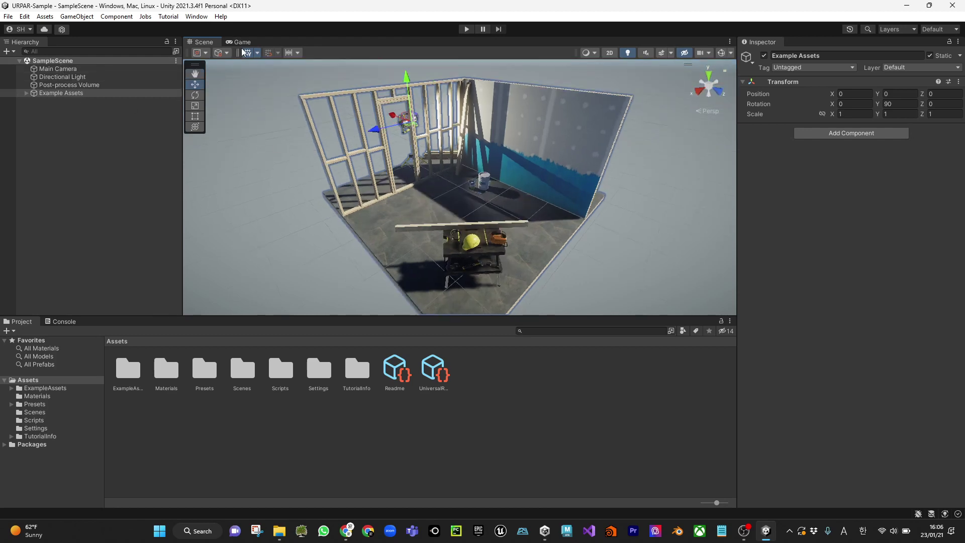
Dock the Game view beside the Project assets, below the Scene view
drag(240, 42, 553, 360)
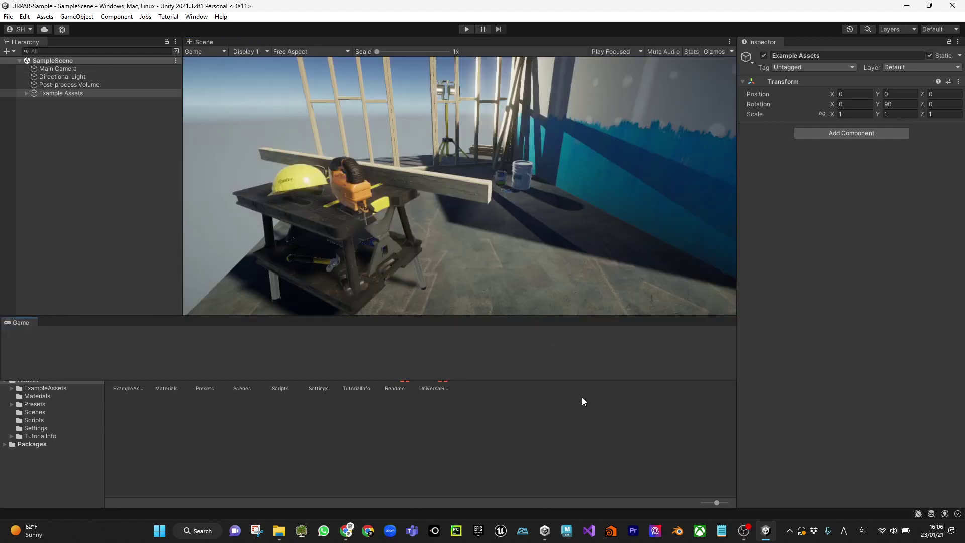
drag(581, 397, 586, 414)
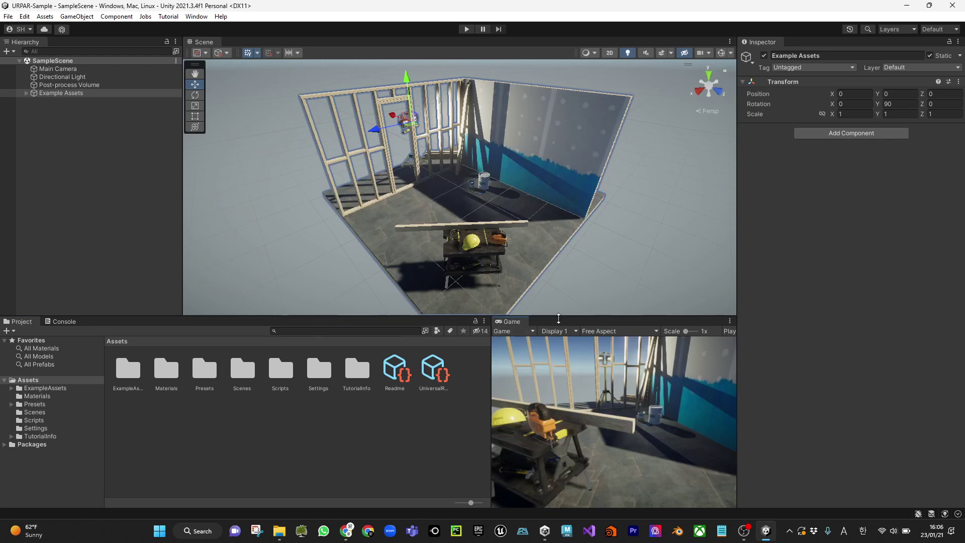
Reset the Main Camera's transform and enlarge the Game view in width and height
click(58, 69)
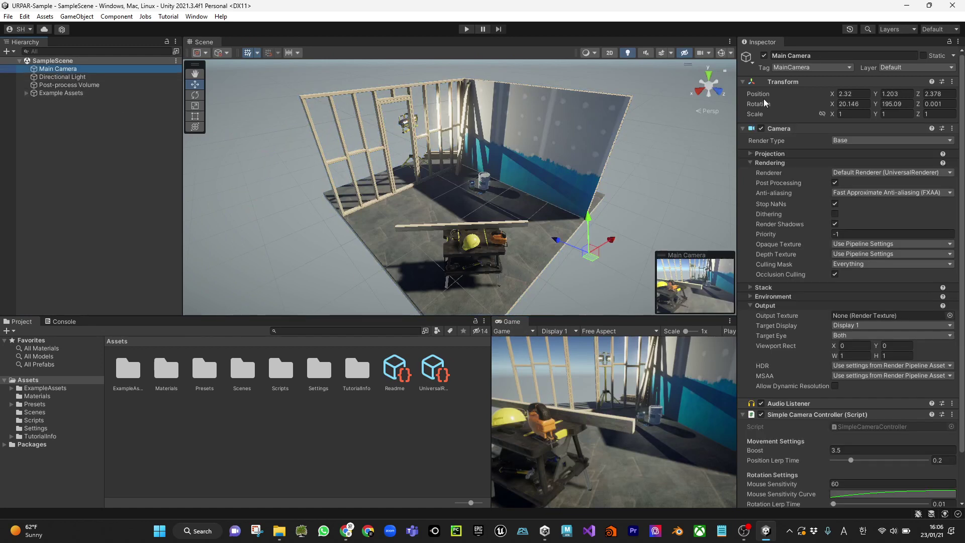
right_click(794, 86)
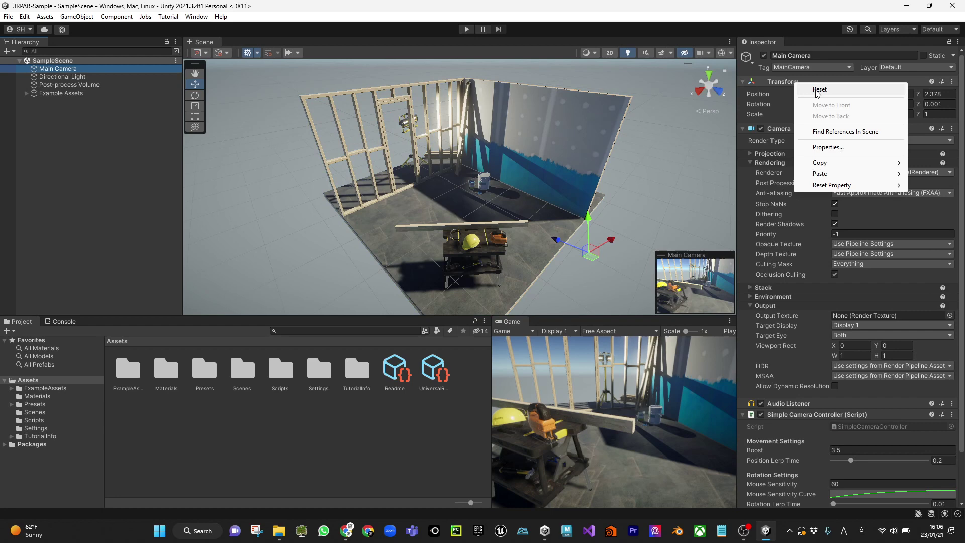
click(816, 92)
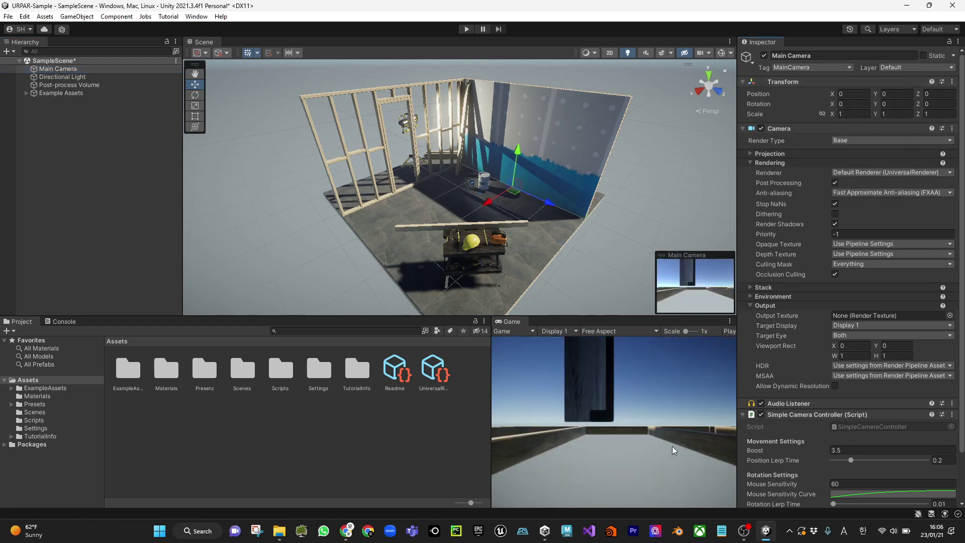
drag(487, 413, 384, 413)
drag(540, 315, 536, 287)
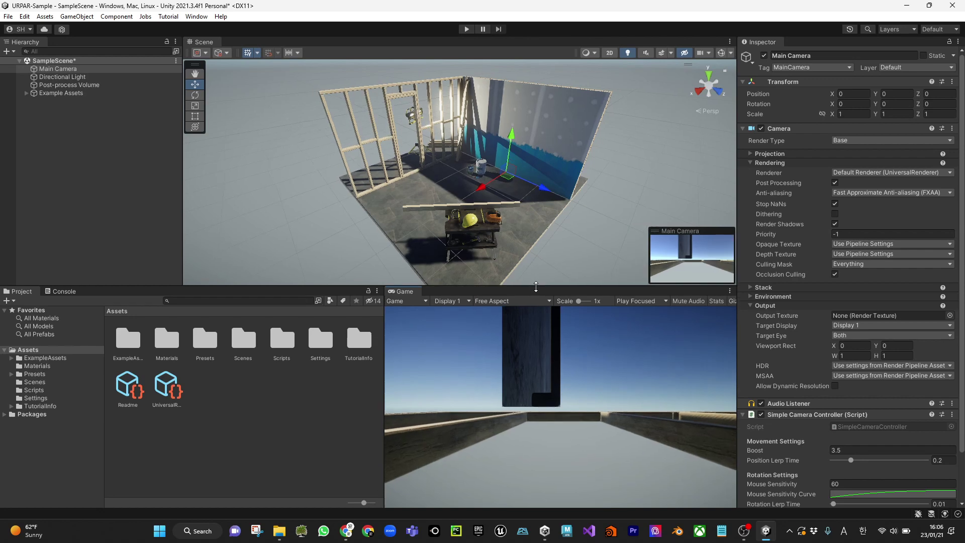
Try moving the Example Assets group along the X axis to about -0.78
double_click(61, 93)
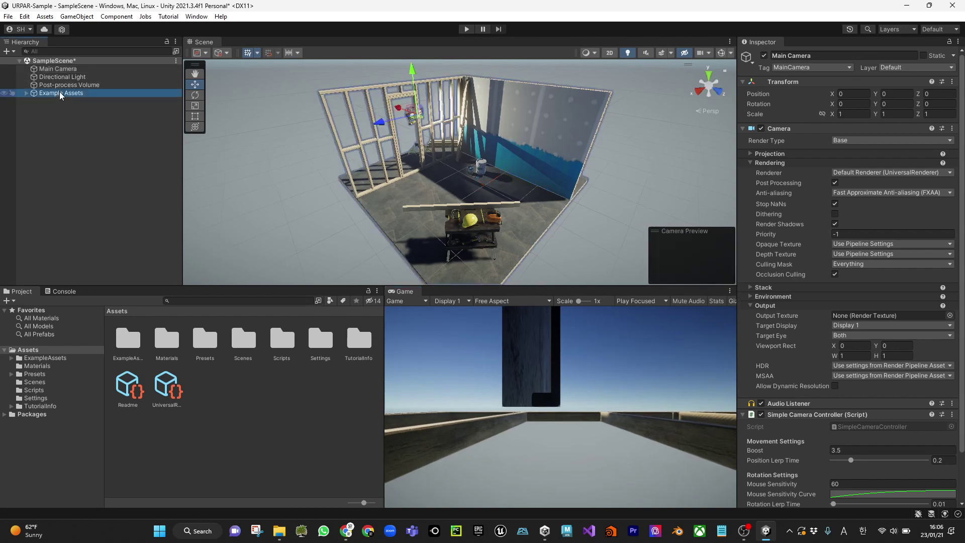
scroll(530, 205, down, 3)
alt+drag(530, 205, 477, 145)
drag(401, 139, 508, 177)
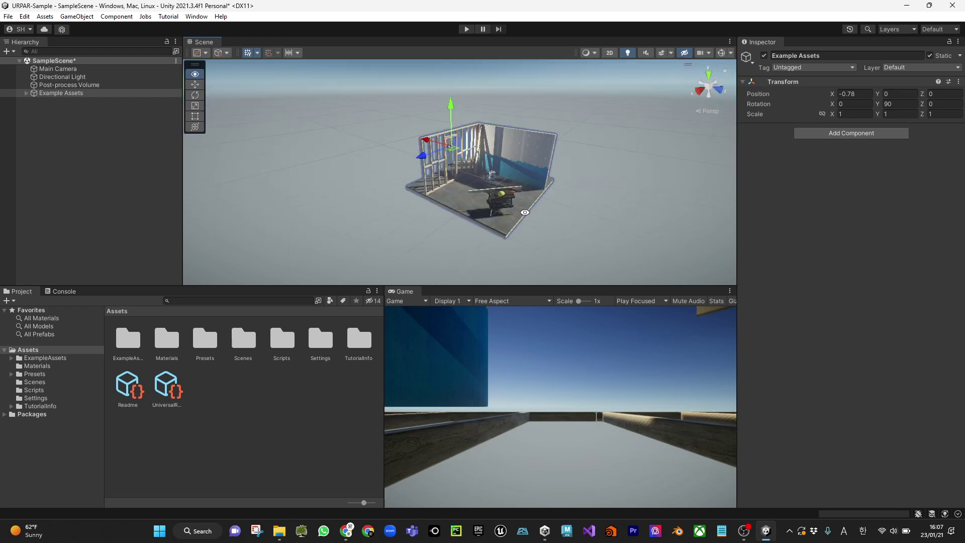
scroll(508, 177, up, 3)
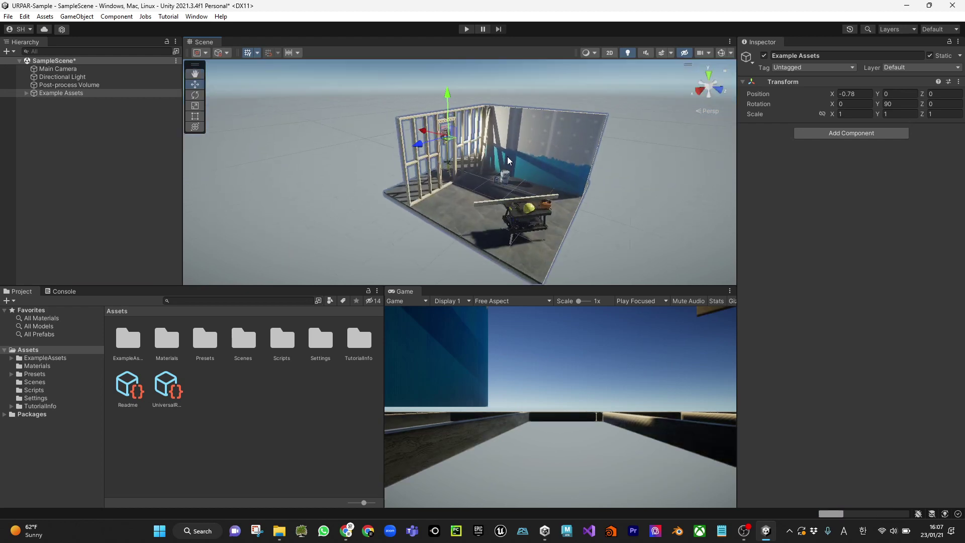
alt+drag(508, 161, 466, 170)
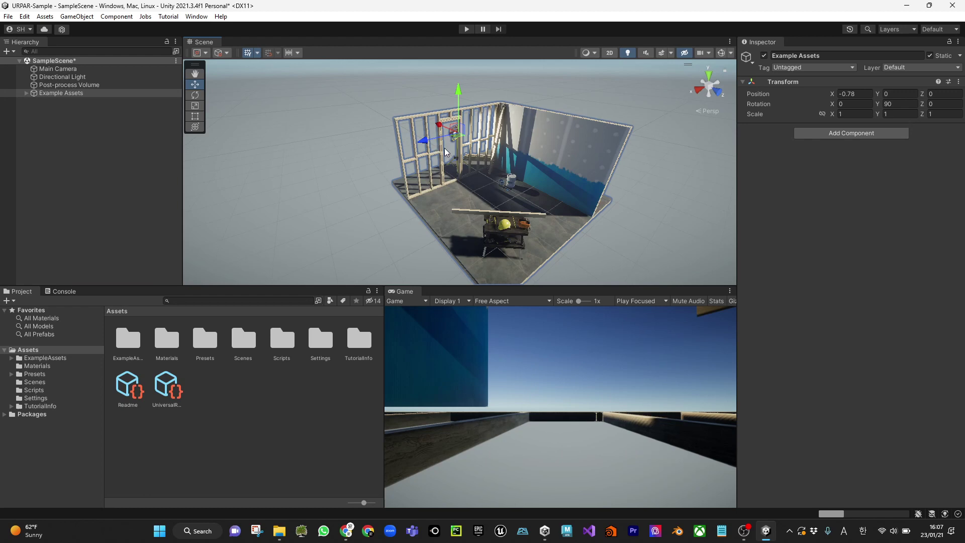
scroll(450, 155, down, 2)
alt+drag(452, 157, 453, 205)
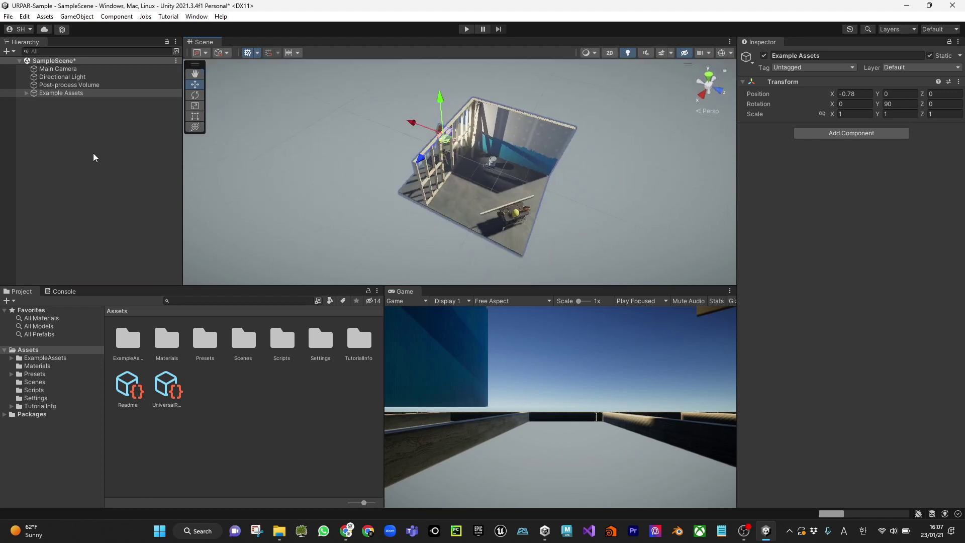
Set the Example Assets group's position to X 0 and Z 1
click(75, 93)
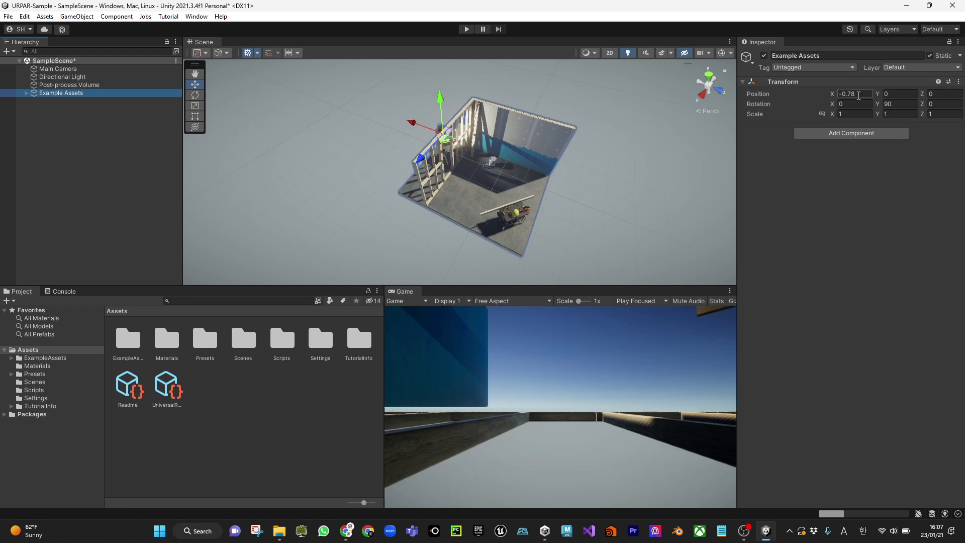
click(859, 94)
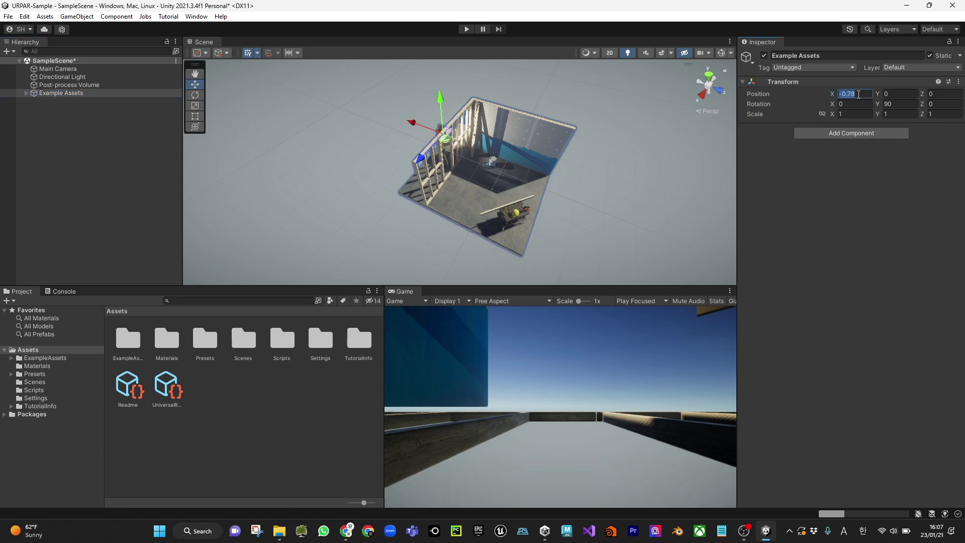
text(0)
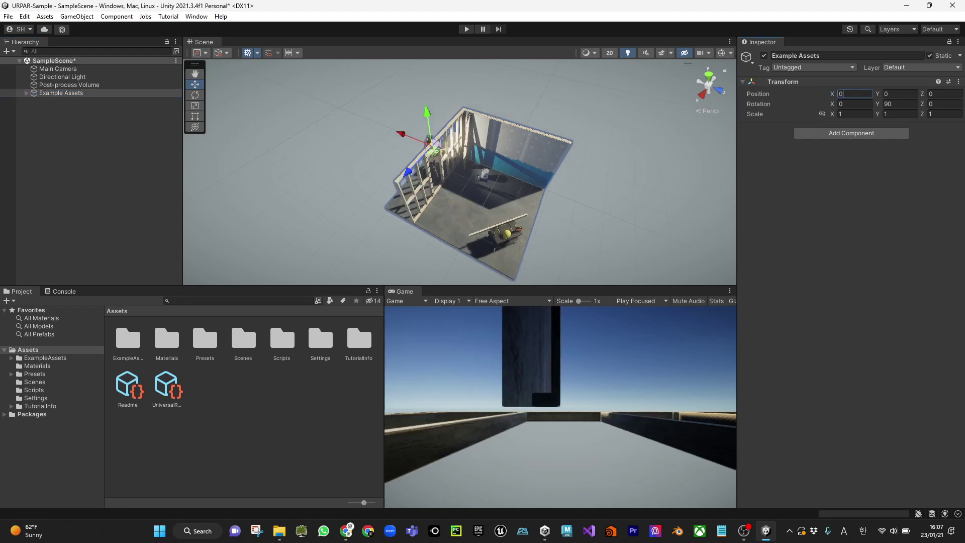
key(alt+Tab)
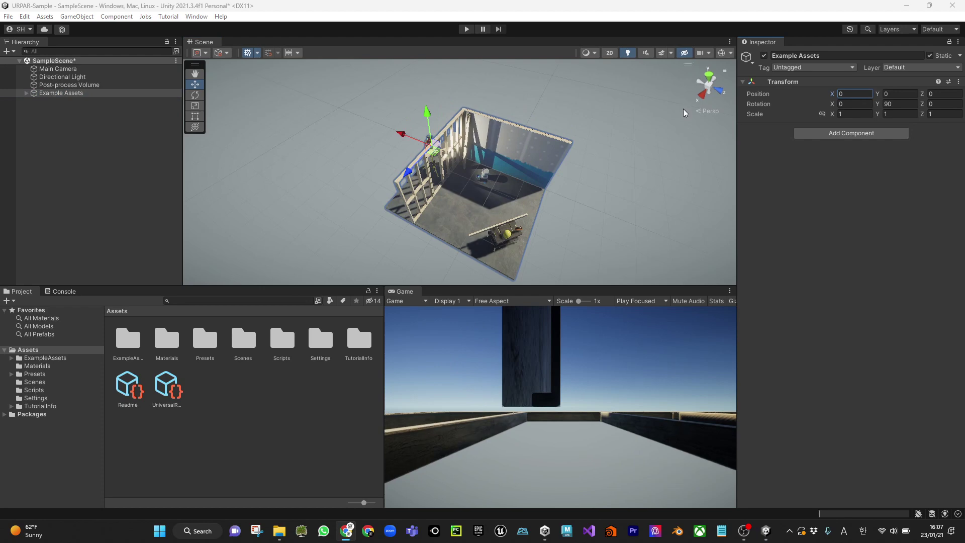
click(943, 94)
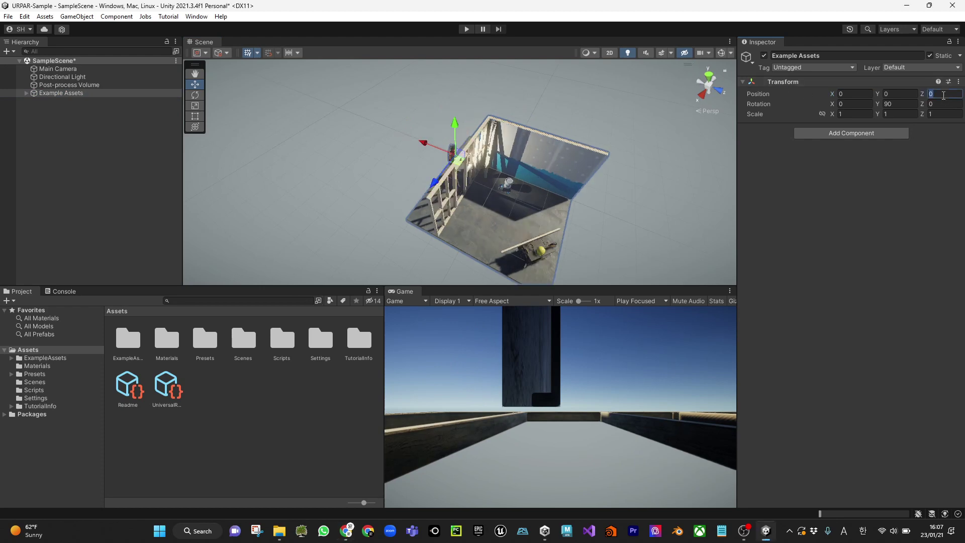
text(1)
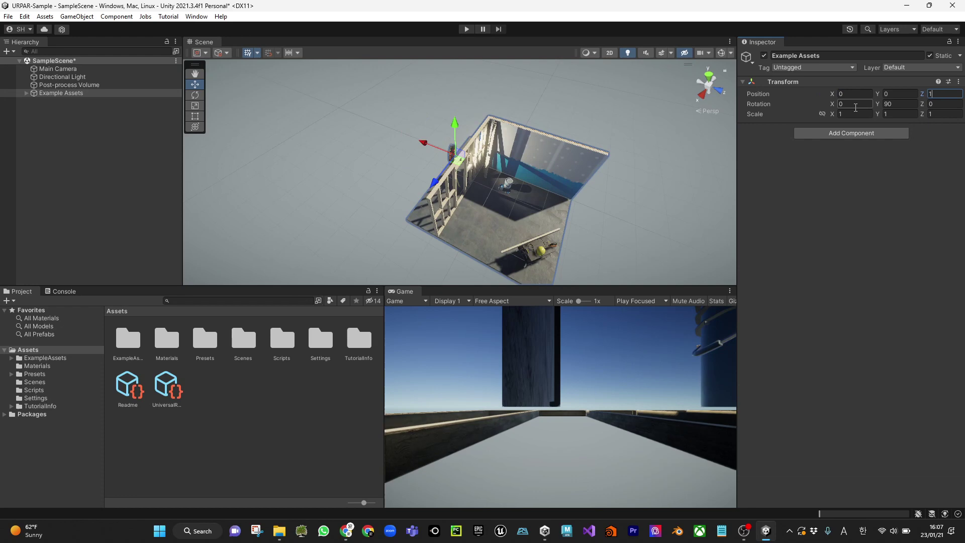
Set the Example Assets group's Y rotation to 180 degrees
click(884, 105)
text(1)
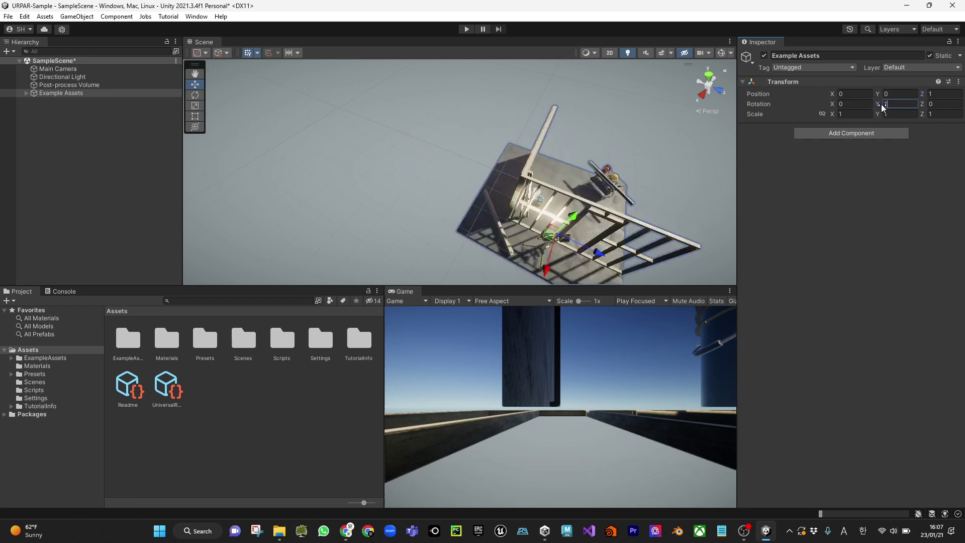
text(80)
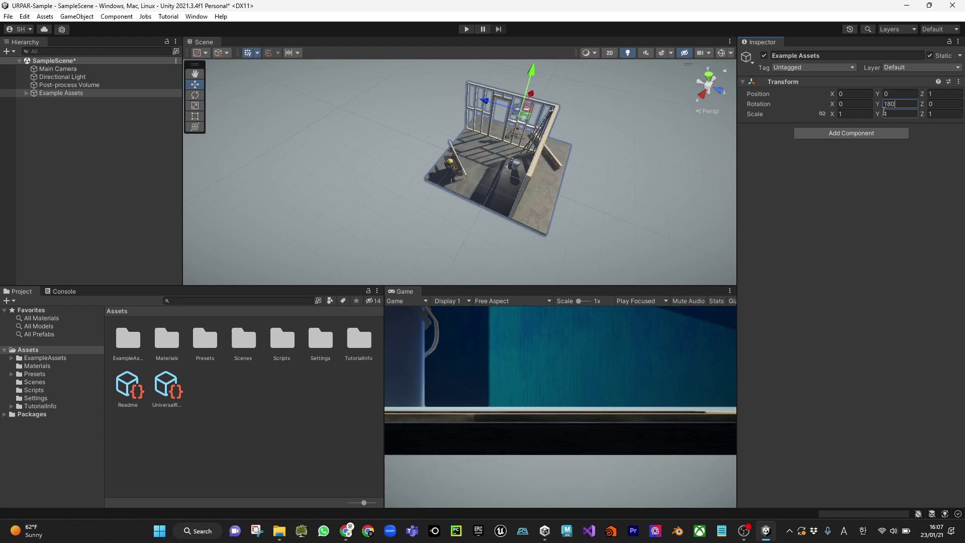
Set the Example Assets group's scale uniformly to 0.05 on X, Y and Z
click(849, 115)
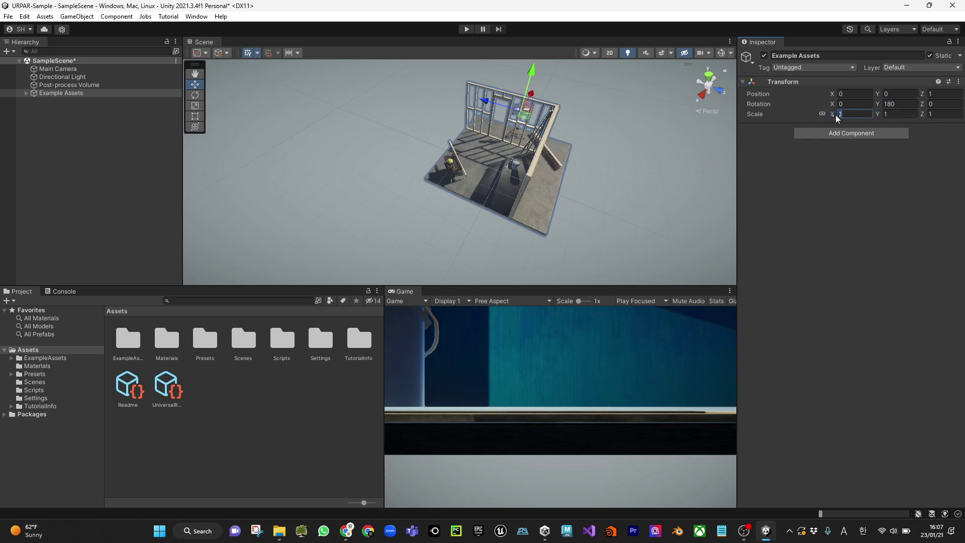
text(0.05)
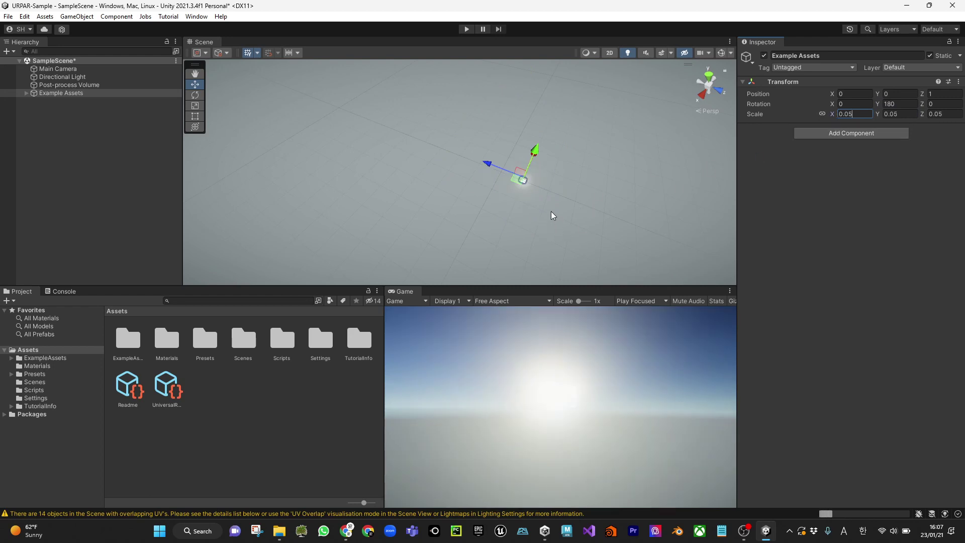
drag(525, 181, 576, 187)
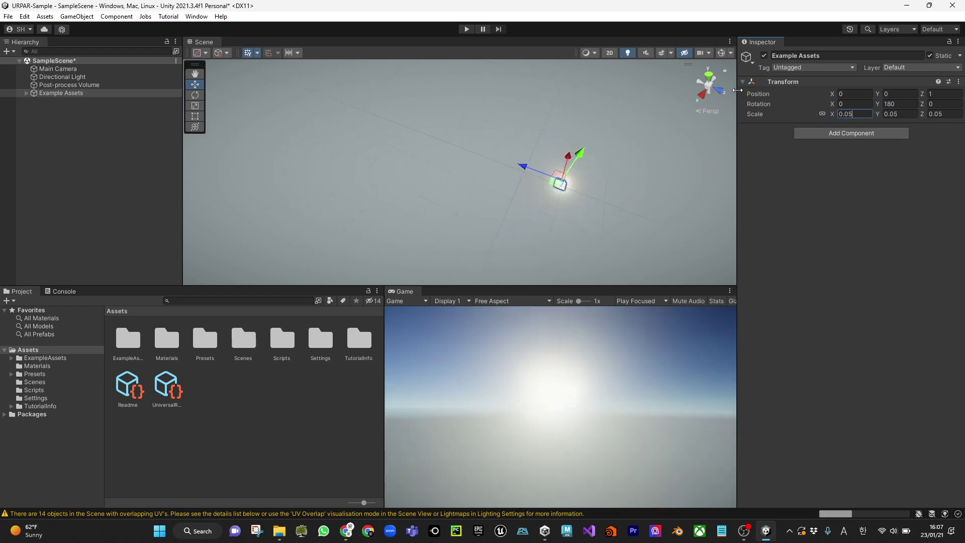
Turn on the gizmos in the Scene view and reduce the size of their 3D icons
click(721, 53)
click(730, 53)
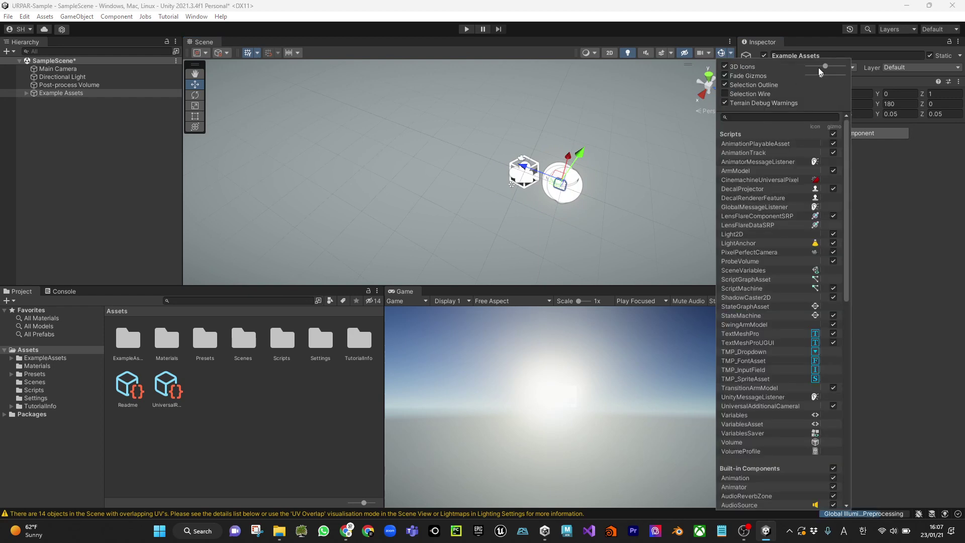
drag(825, 67, 815, 68)
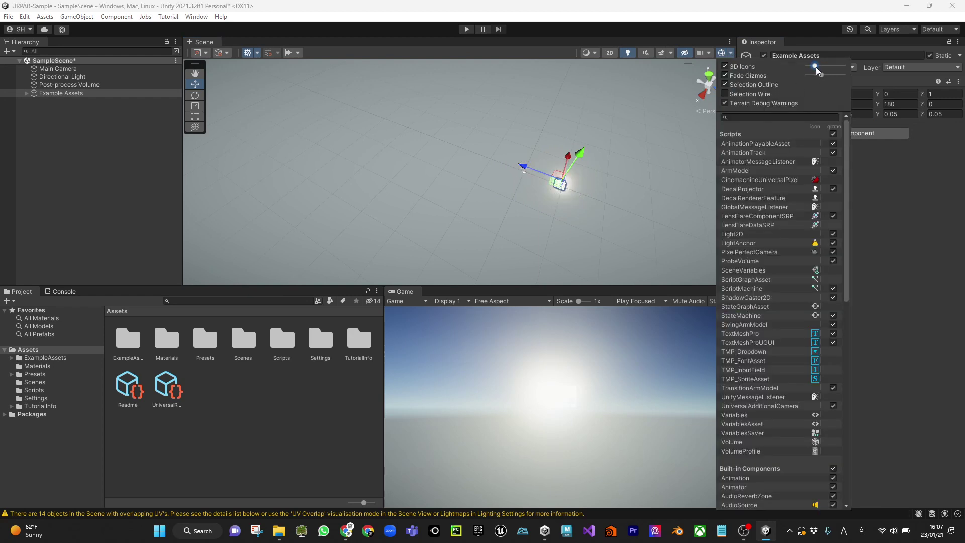
Set the intensity of the Spot Light under Example Assets, Props, ConstructionLightLow to 0.01
middle_drag(556, 176, 437, 176)
click(391, 159)
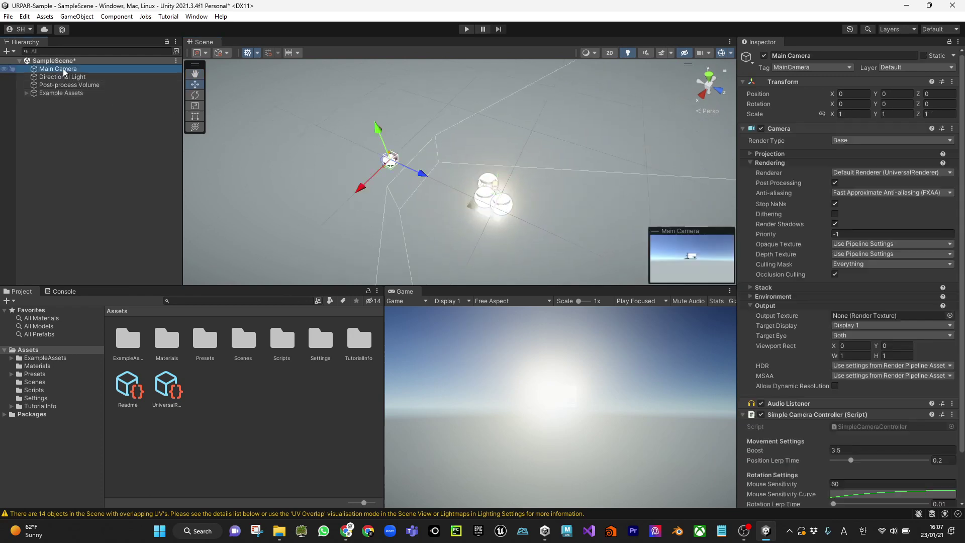
alt+drag(407, 173, 393, 156)
scroll(397, 171, up, 2)
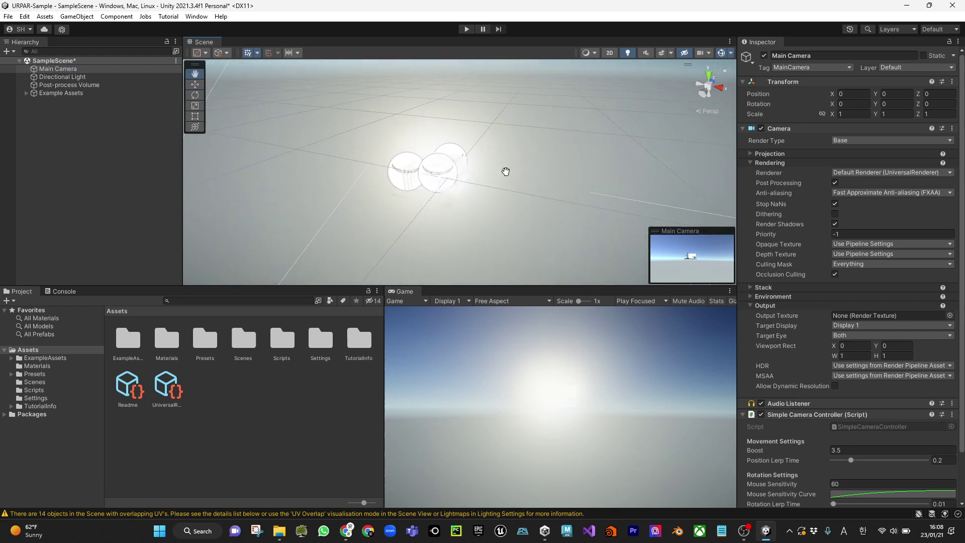
middle_drag(506, 171, 508, 173)
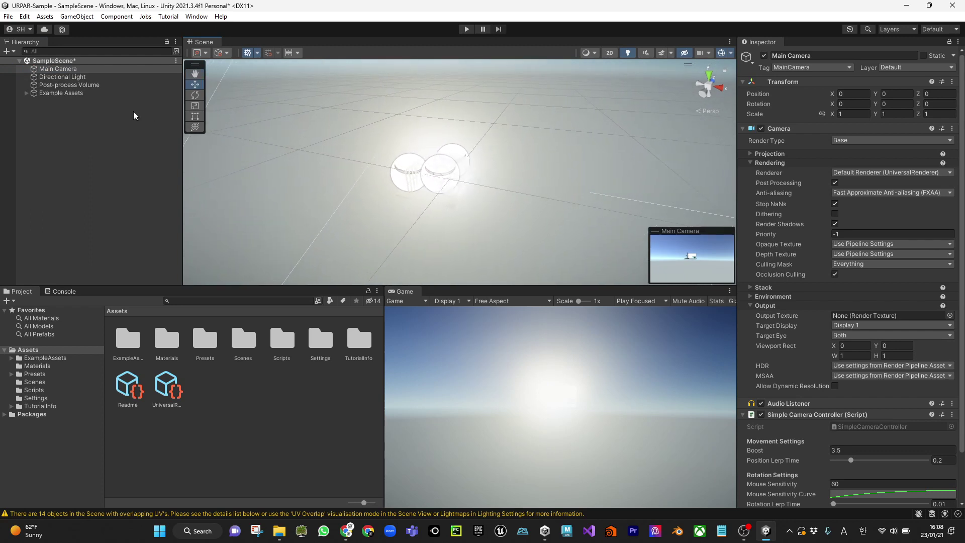
click(27, 94)
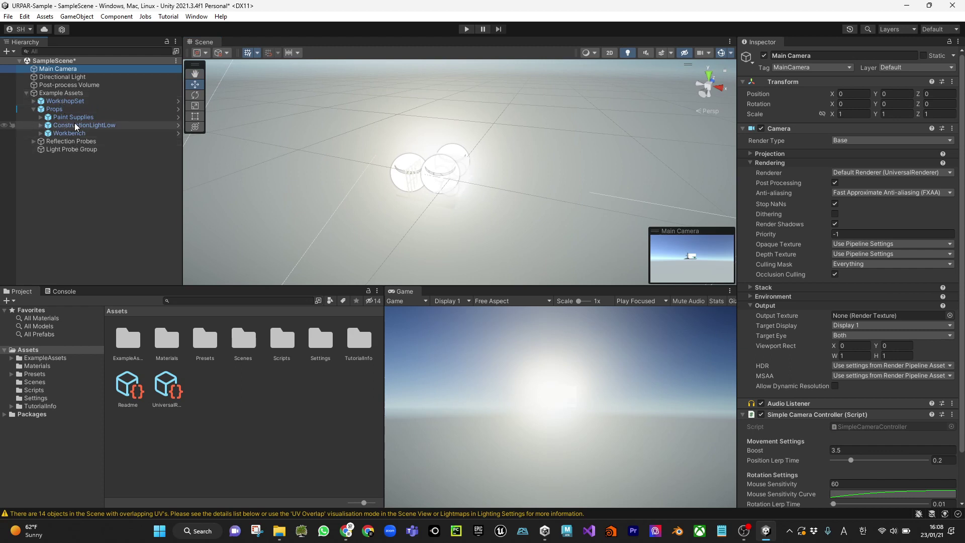
click(40, 125)
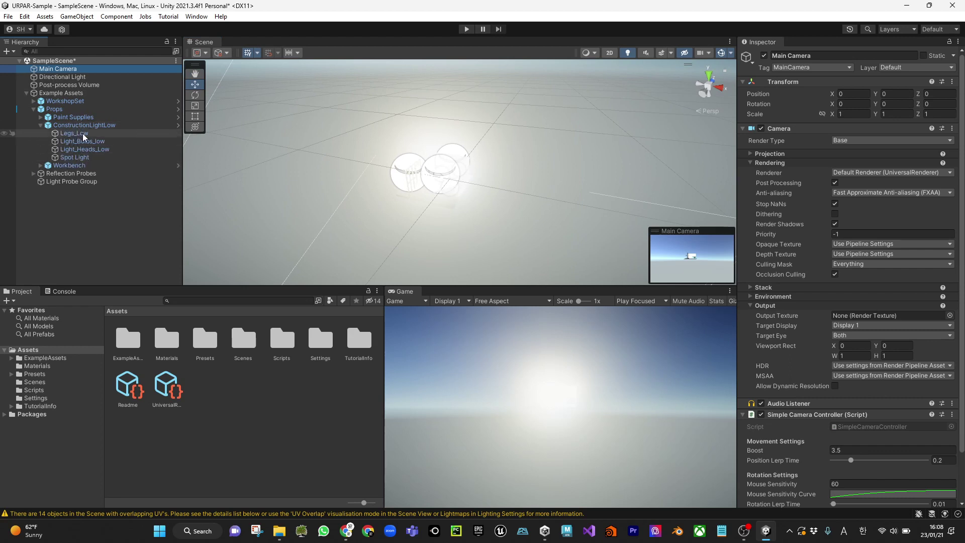
click(73, 158)
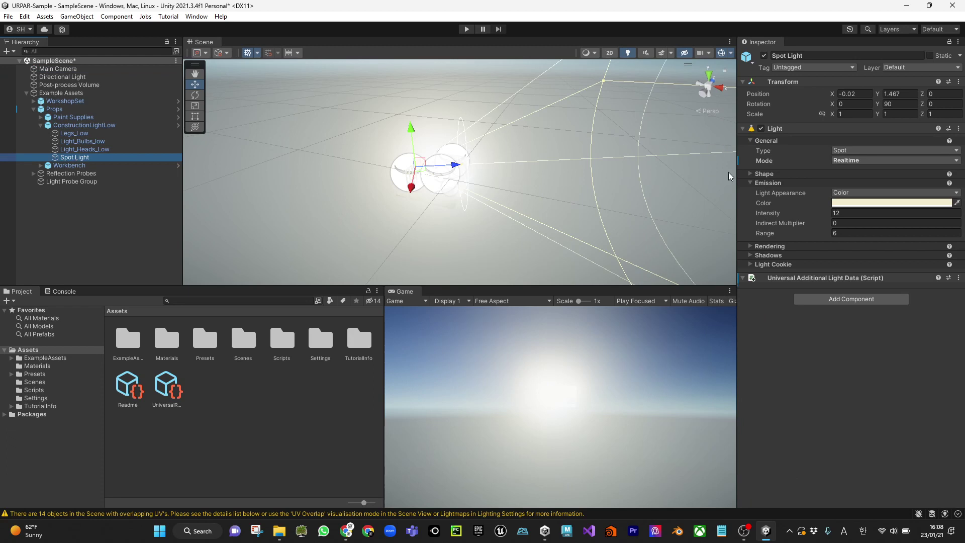
click(836, 213)
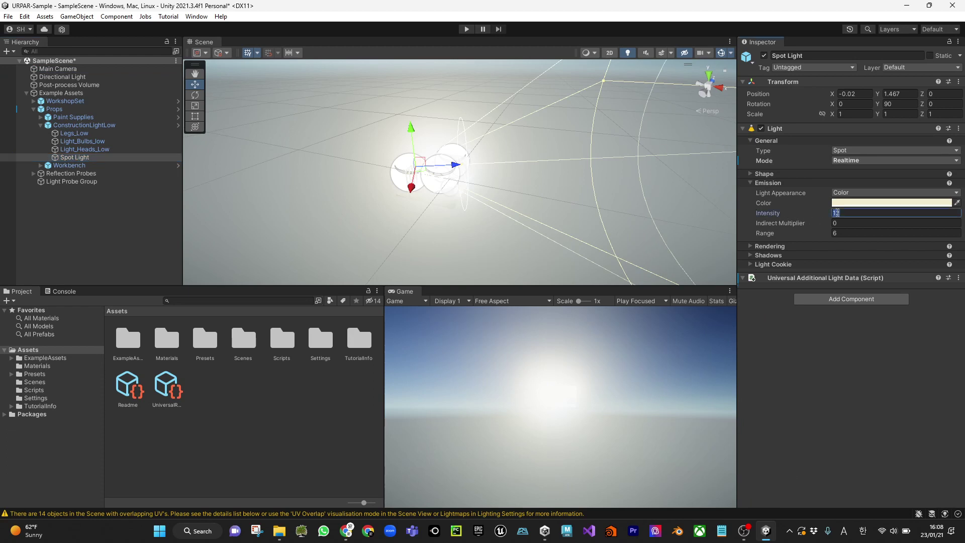
text(0.01)
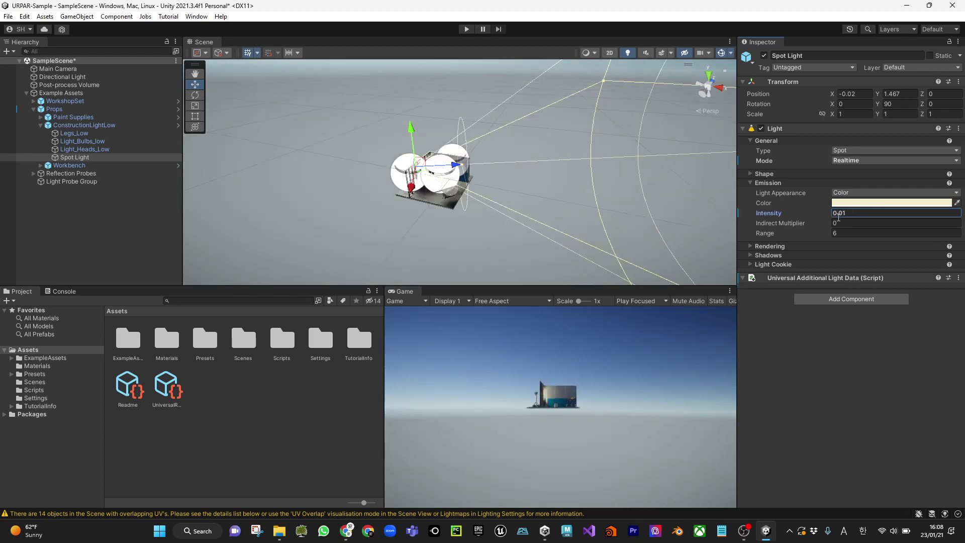
Hide the gizmos in the Scene view and inspect the WorkshopSet up close
scroll(391, 239, up, 3)
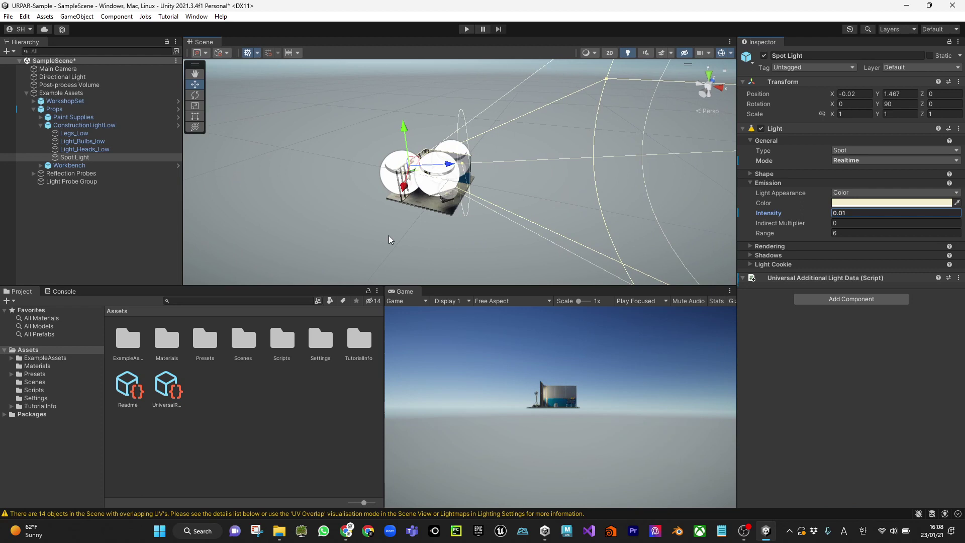
click(391, 239)
click(721, 53)
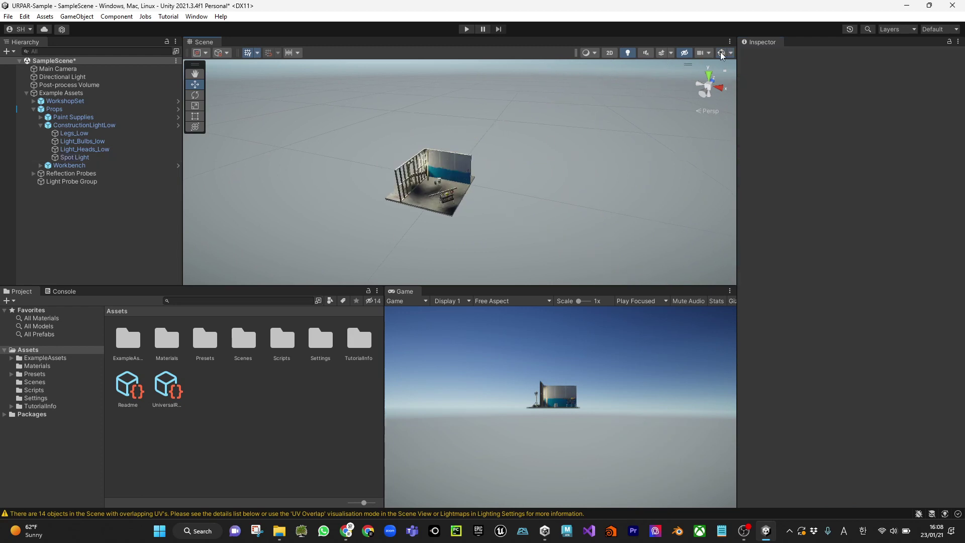
click(417, 190)
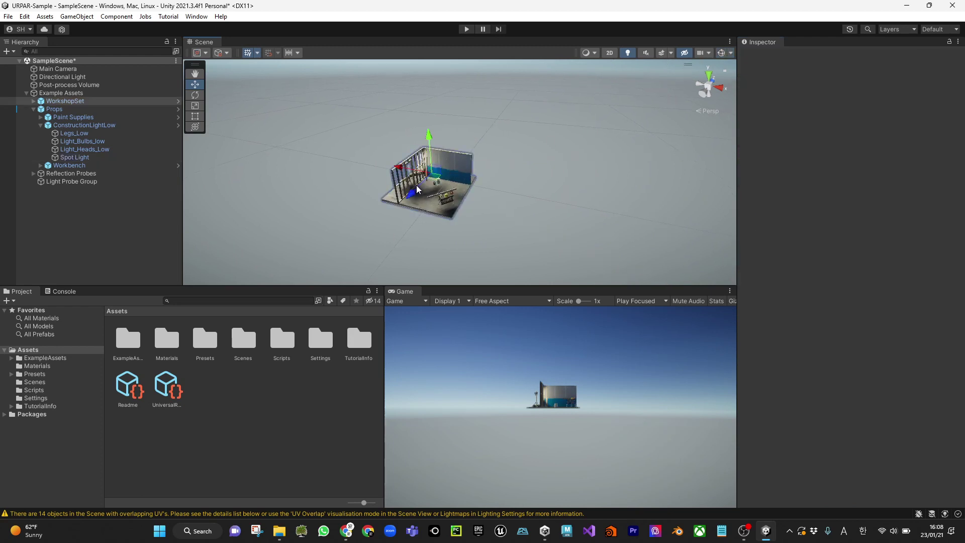
scroll(442, 187, up, 6)
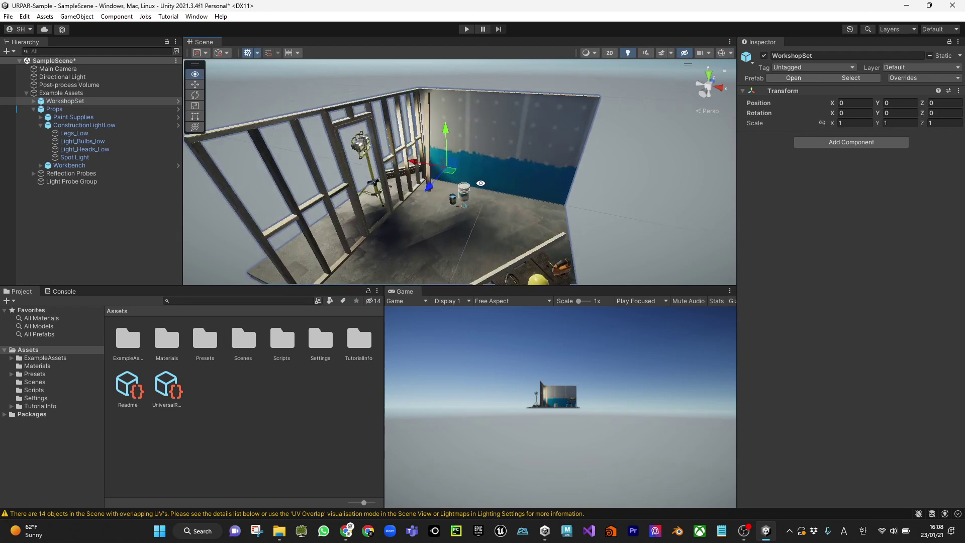
alt+drag(480, 183, 514, 174)
scroll(529, 168, down, 5)
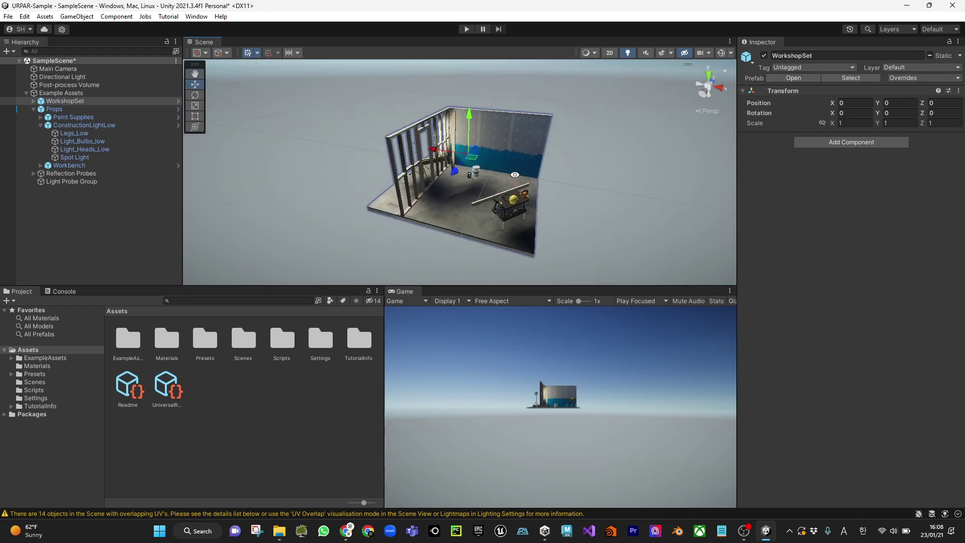
Collapse the Example Assets group in the hierarchy, clear the selection and save the scene
click(26, 94)
click(62, 119)
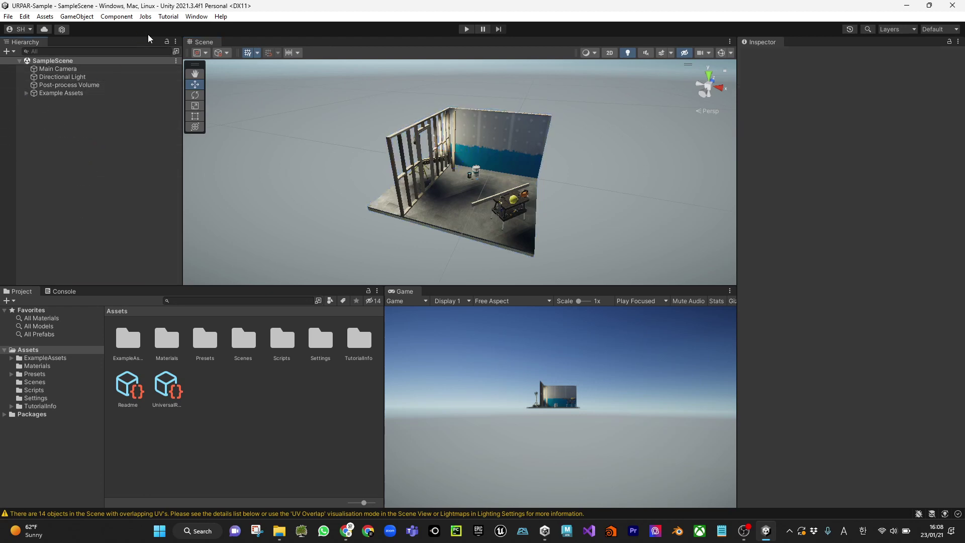
Open the Package Manager, list the Unity Registry packages and search them for AR
click(197, 17)
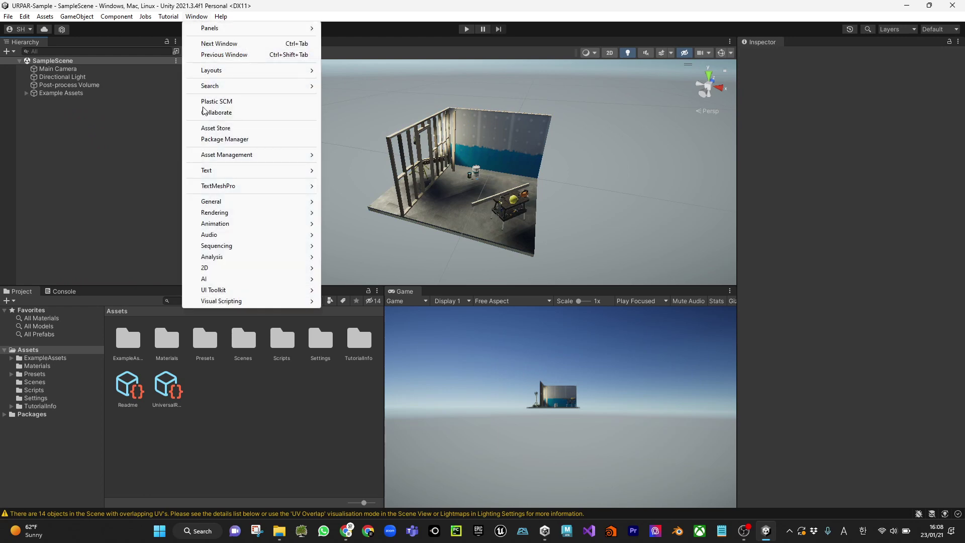
mouse_move(229, 161)
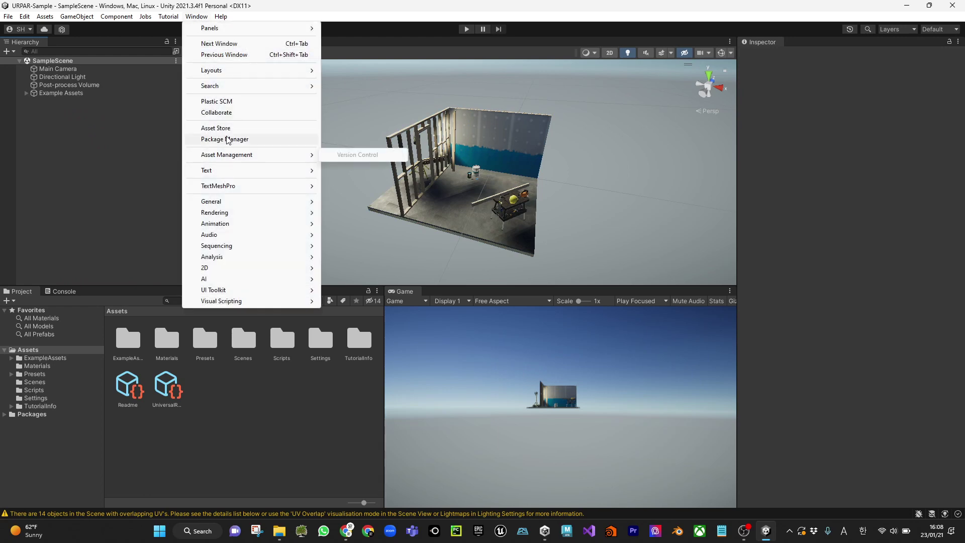
click(229, 139)
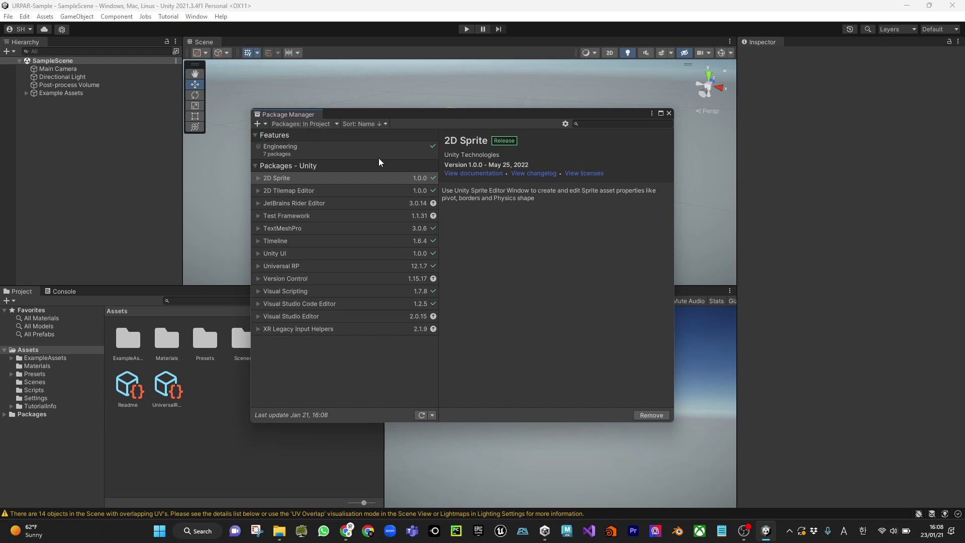
click(307, 124)
click(308, 137)
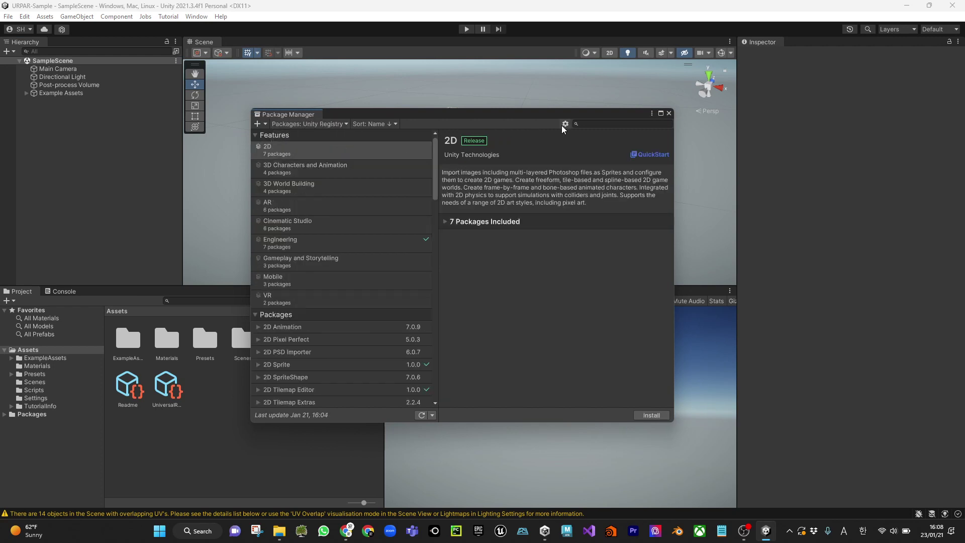
click(587, 124)
text(AR)
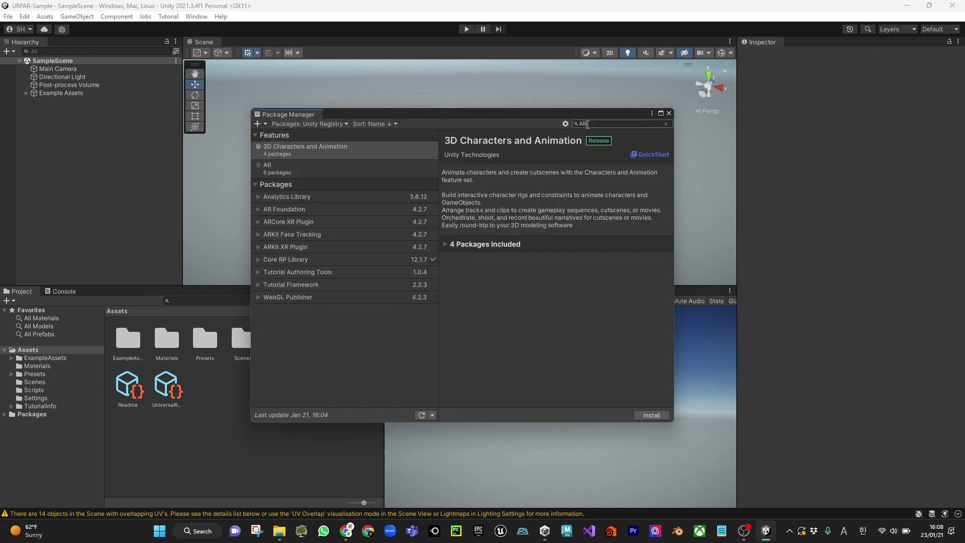
Install the AR Foundation and ARCore XR Plugin packages, both version 4.2.7, and close the Package Manager
click(314, 210)
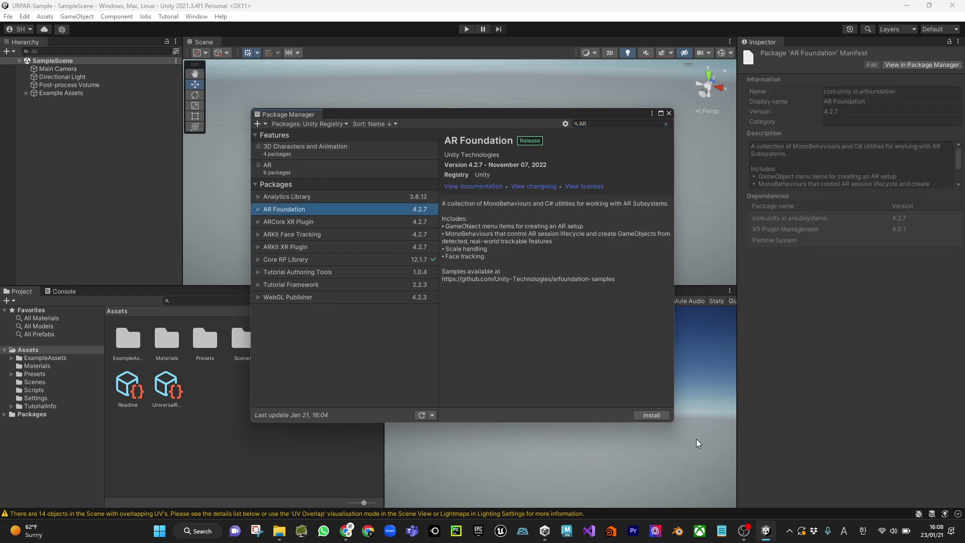
click(651, 415)
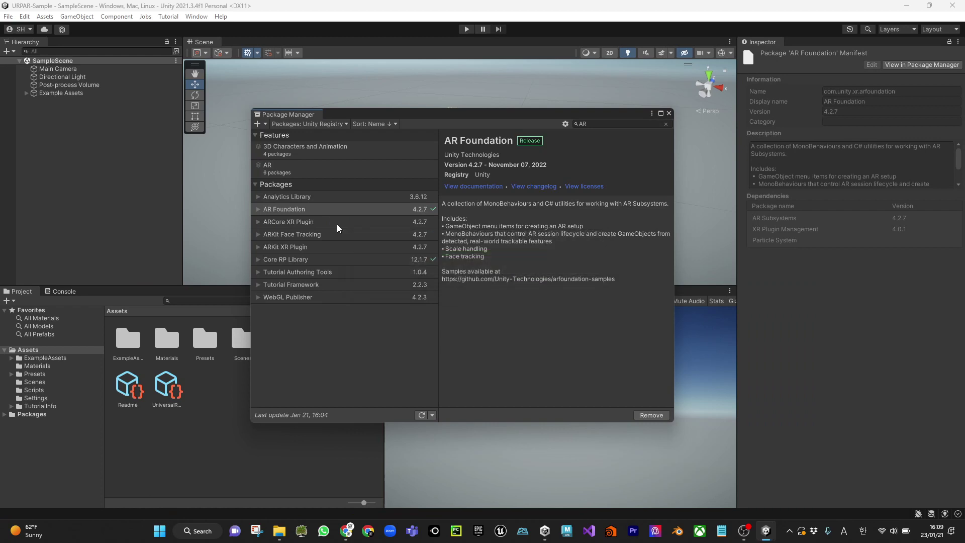
click(336, 222)
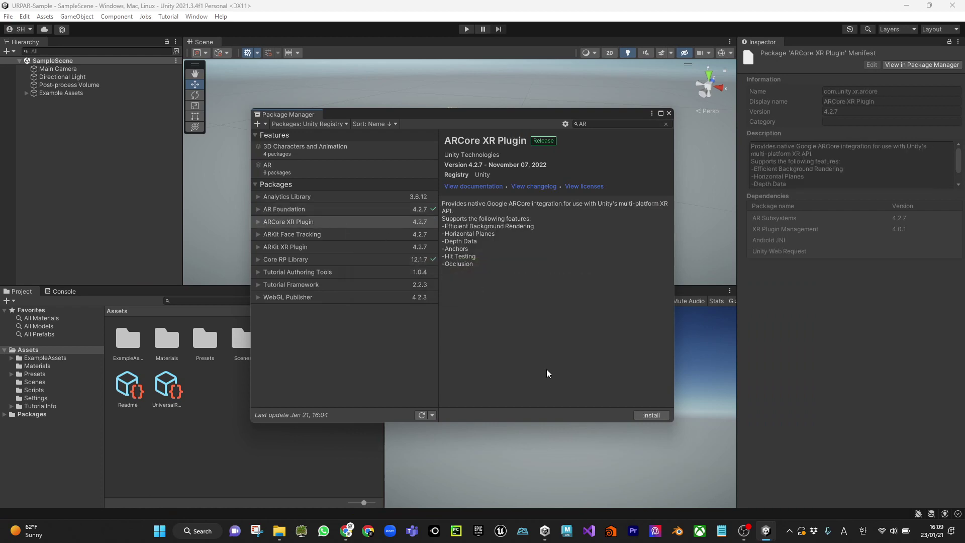
click(644, 415)
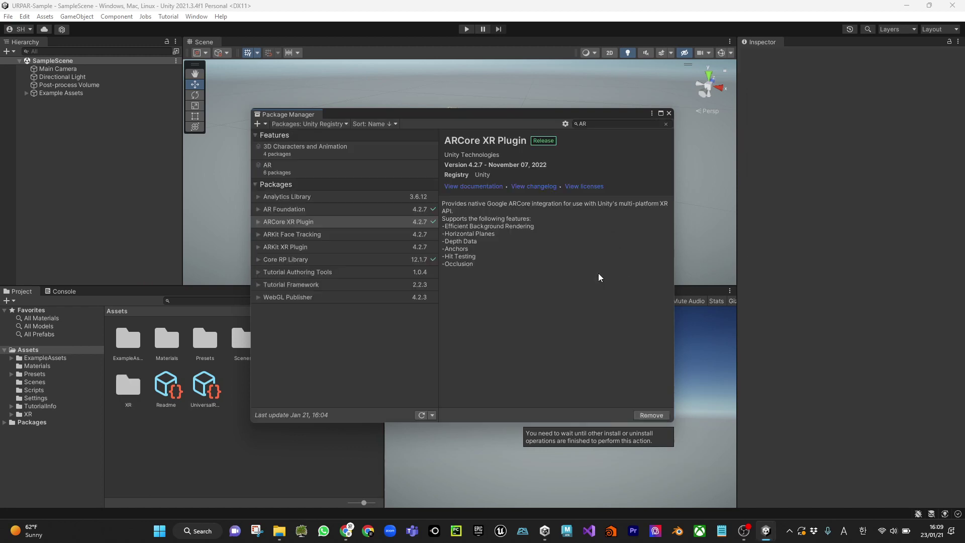
click(669, 113)
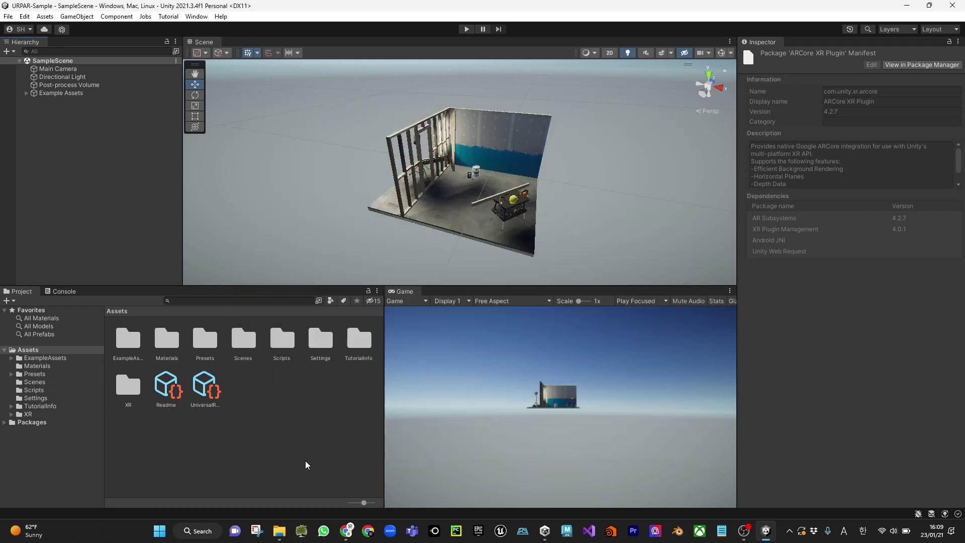
Show the project assets as a list and examine the renderer and the high, low and medium quality URP assets in the Settings folder
drag(365, 503, 350, 504)
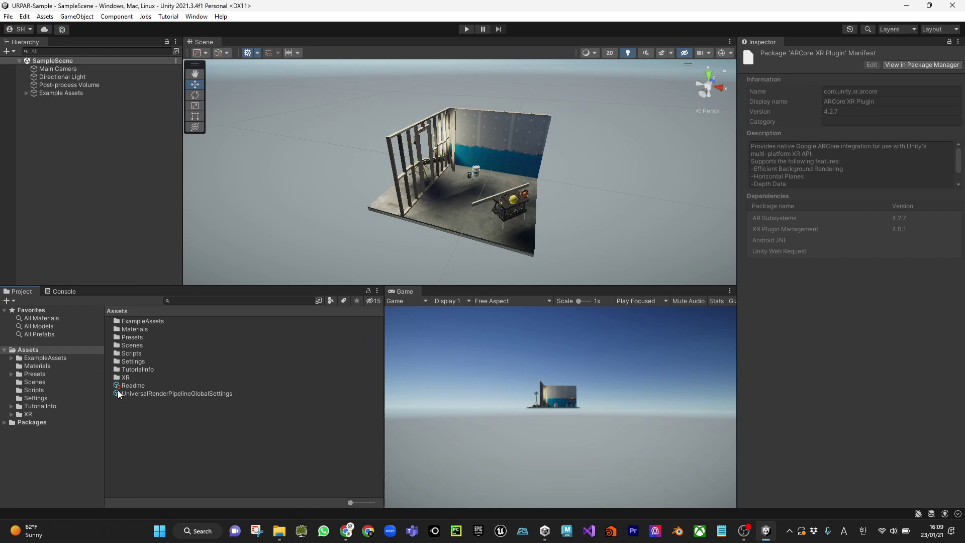
double_click(134, 360)
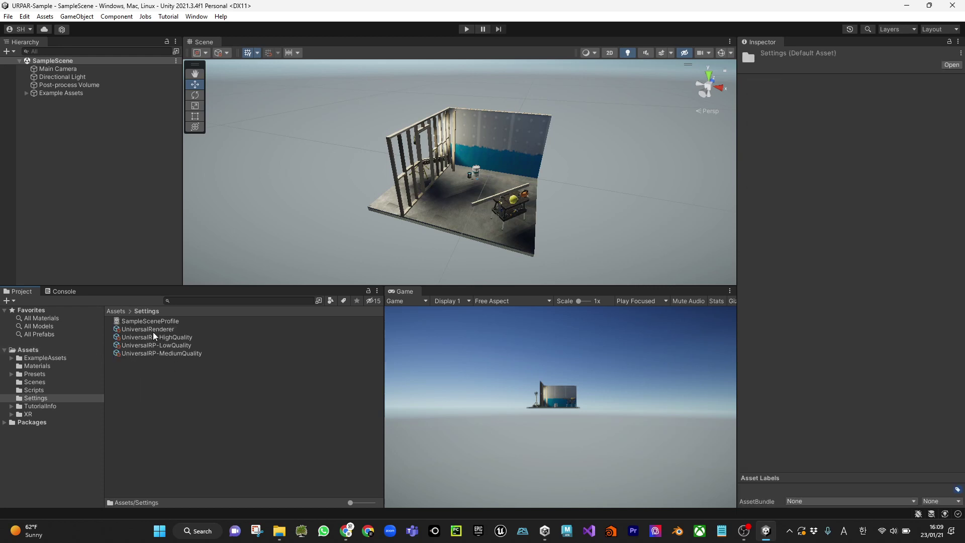
click(151, 330)
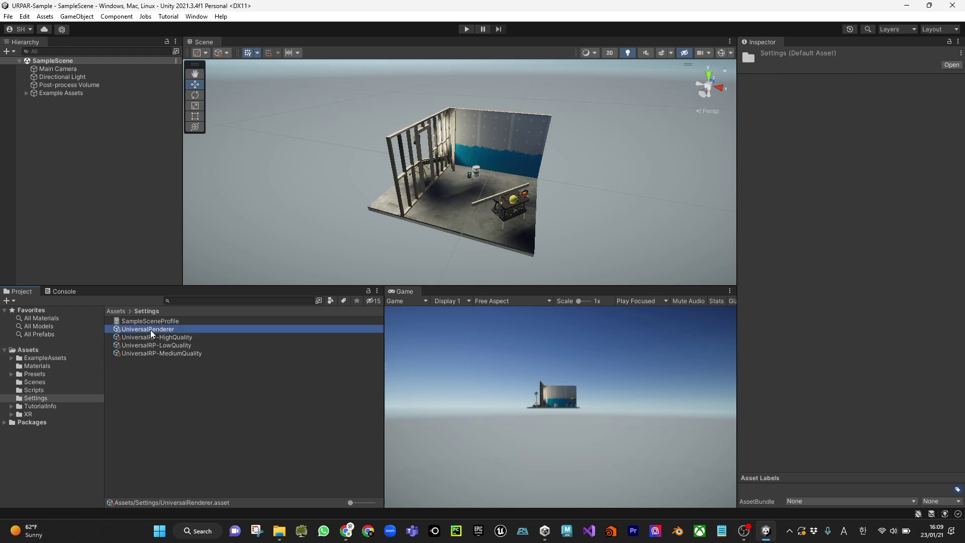
click(150, 337)
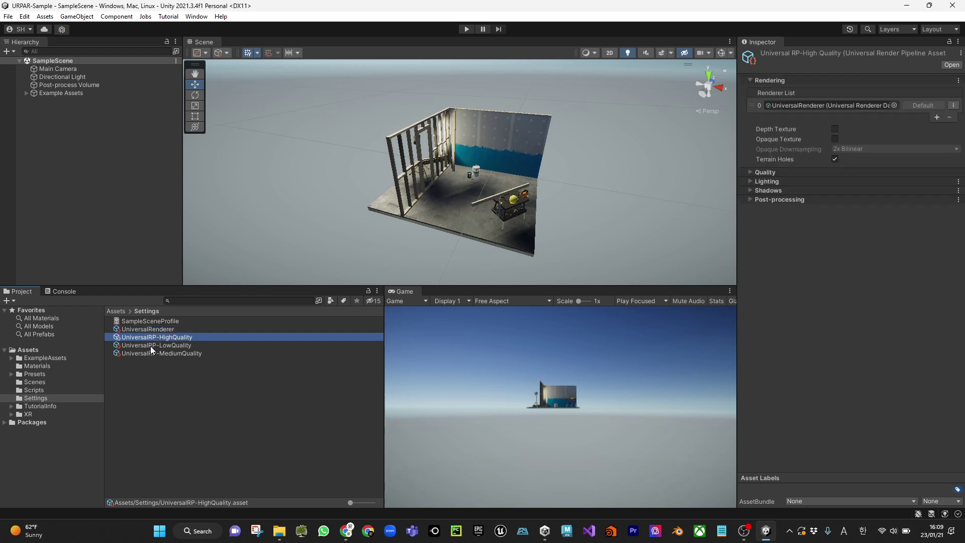
click(150, 345)
click(149, 354)
click(151, 336)
Check which Scriptable Render Pipeline asset is assigned in the project's Graphics settings, then close the settings
click(25, 16)
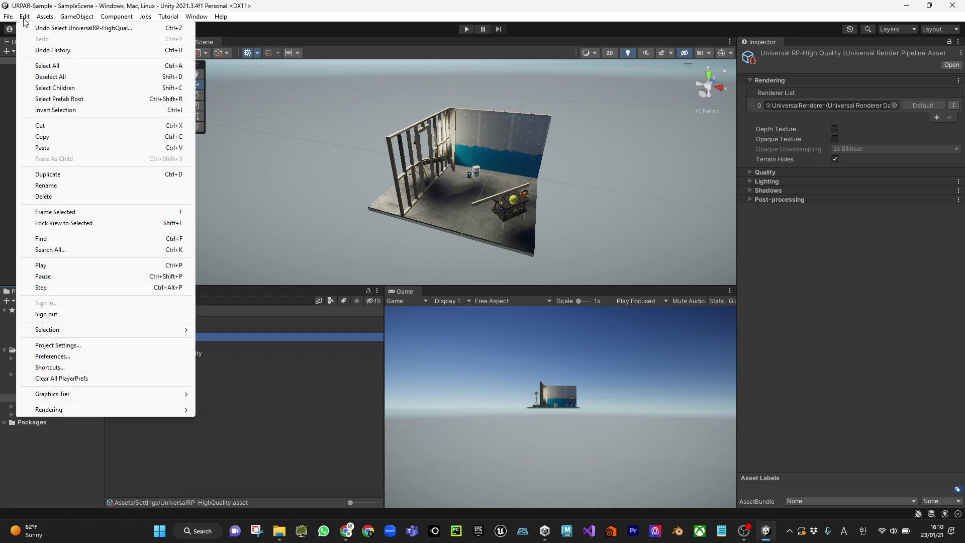
click(72, 346)
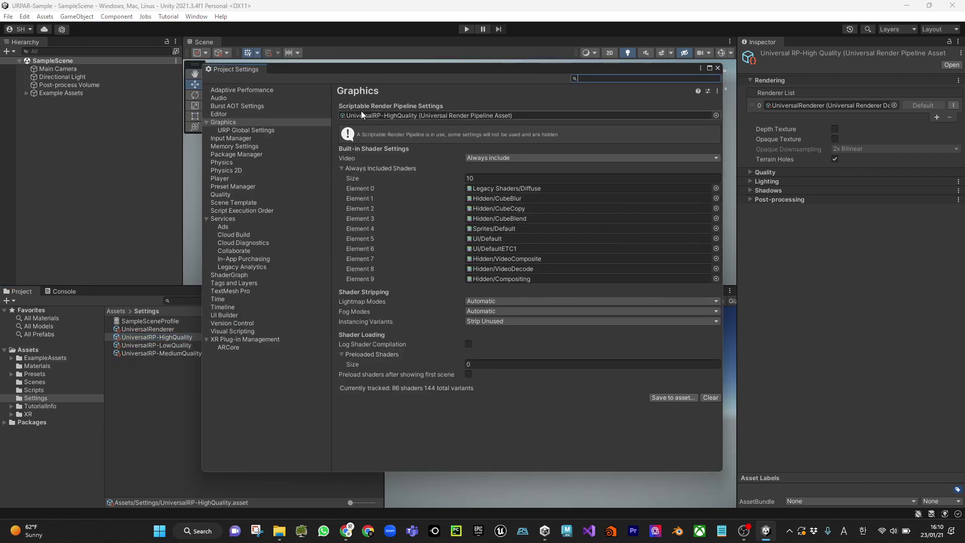
drag(373, 69, 409, 82)
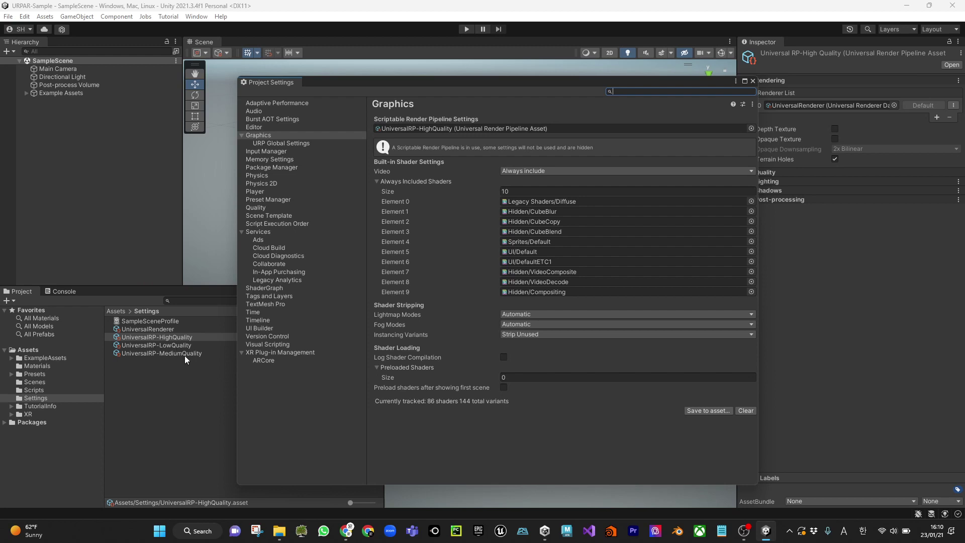
click(752, 80)
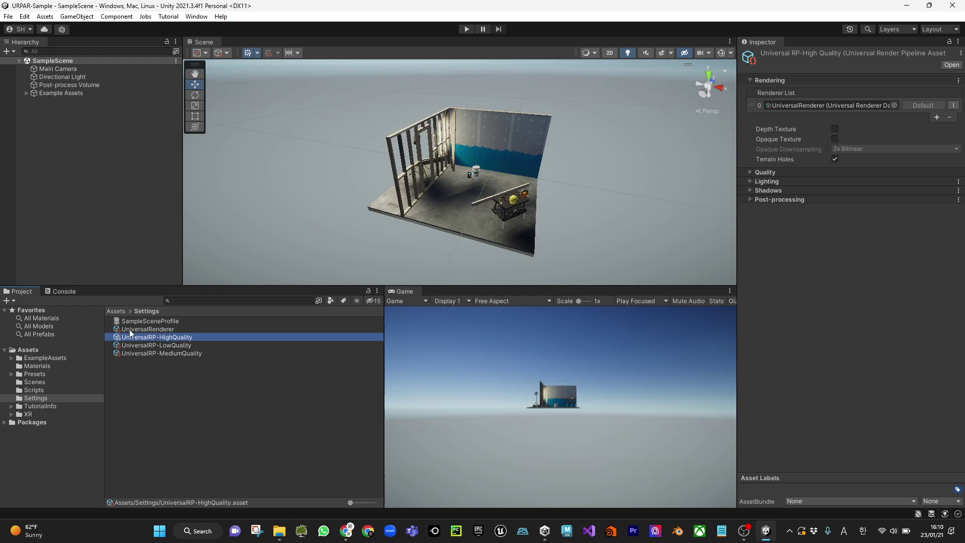
Add the AR Background Renderer Feature to the UniversalRenderer asset
click(158, 329)
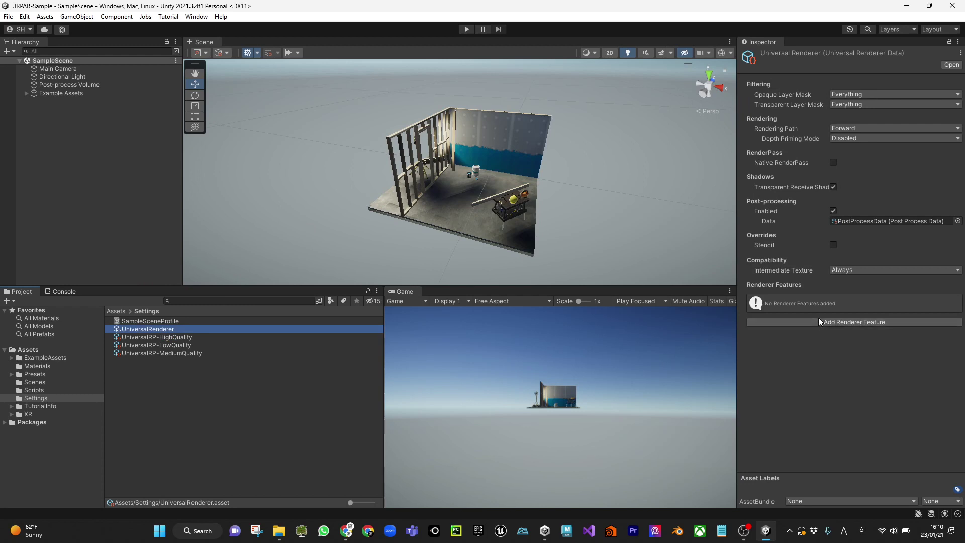
click(829, 324)
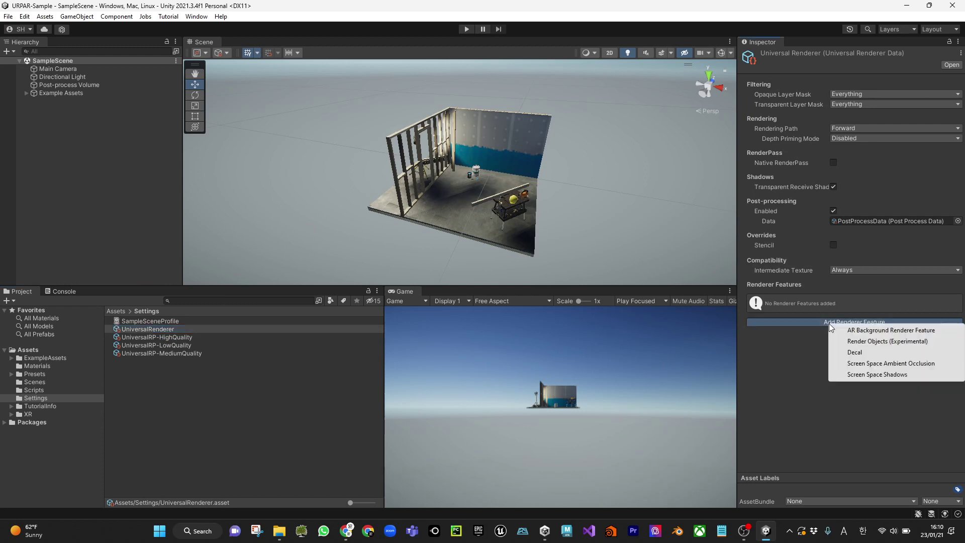
click(861, 331)
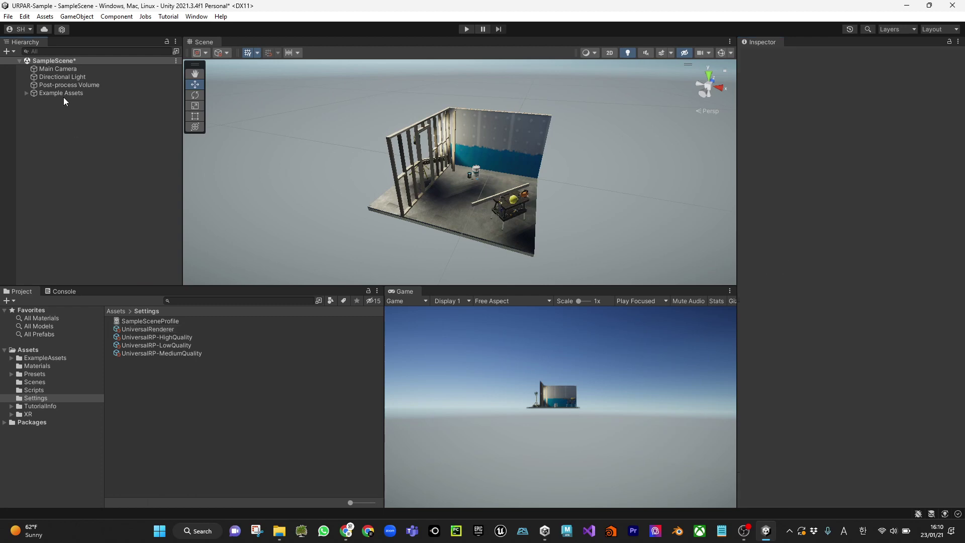
Delete the Main Camera and add an AR Session Origin to the scene
click(60, 70)
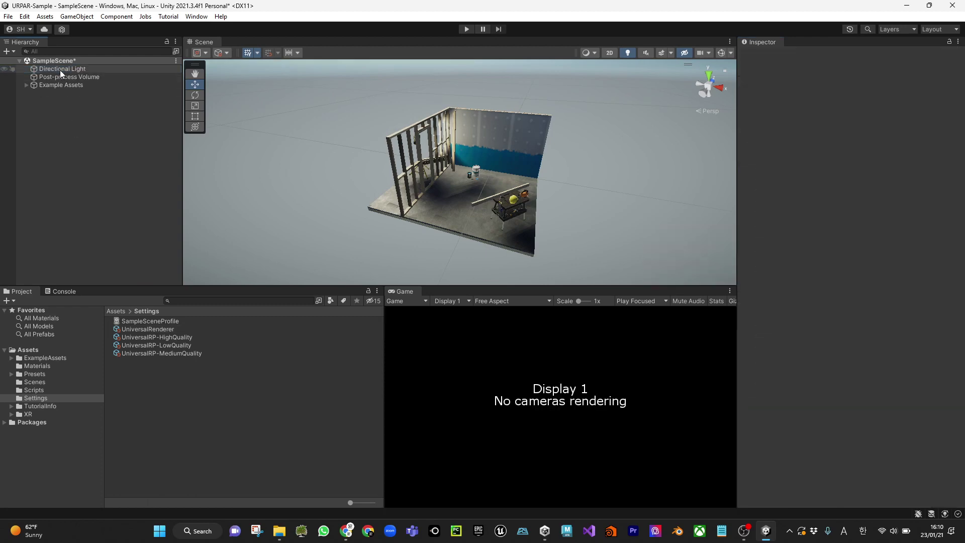
right_click(55, 125)
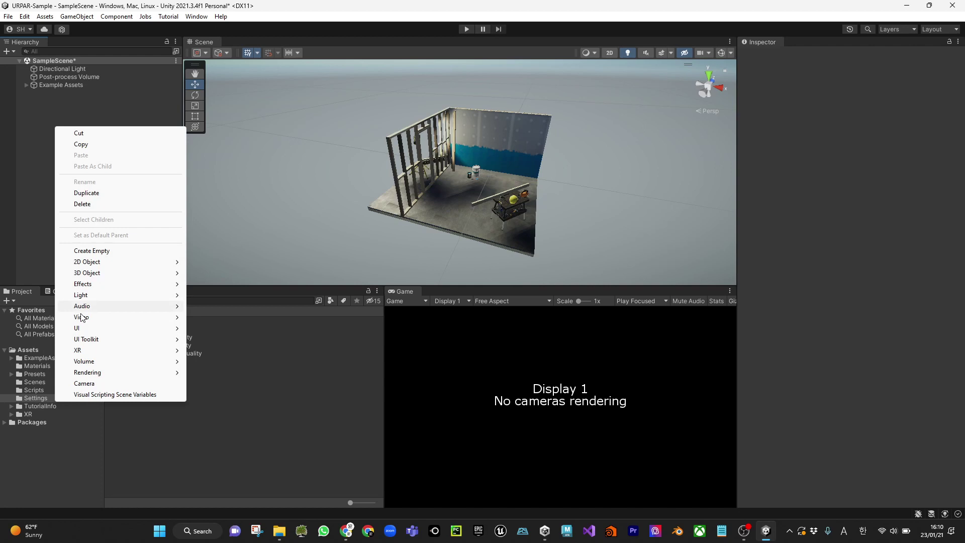
mouse_move(118, 350)
click(229, 362)
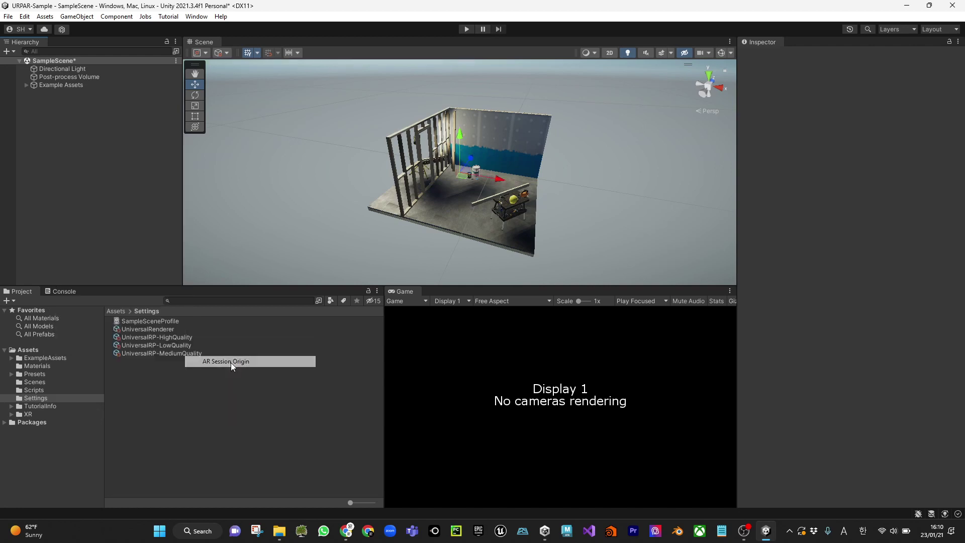
Add an AR Session object at the root of the scene hierarchy
click(83, 140)
right_click(82, 136)
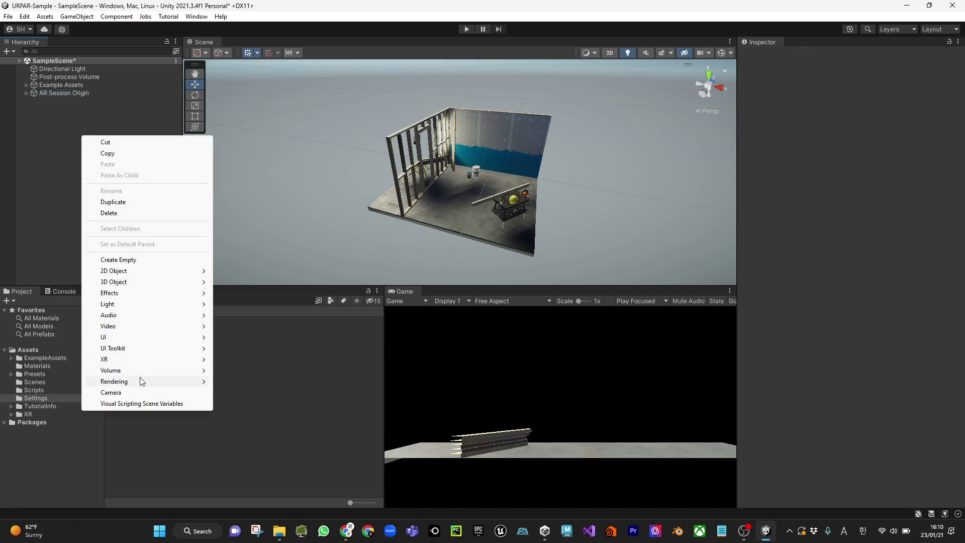
mouse_move(136, 359)
click(254, 381)
click(92, 174)
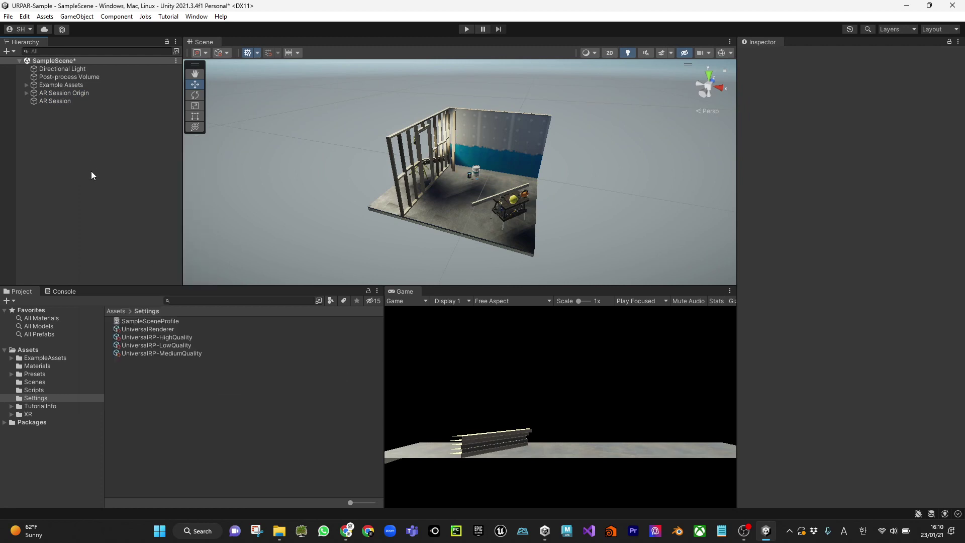
Toggle the Vignette, Bloom and Tonemapping overrides of the Post-process Volume off and on to compare their effect
click(59, 77)
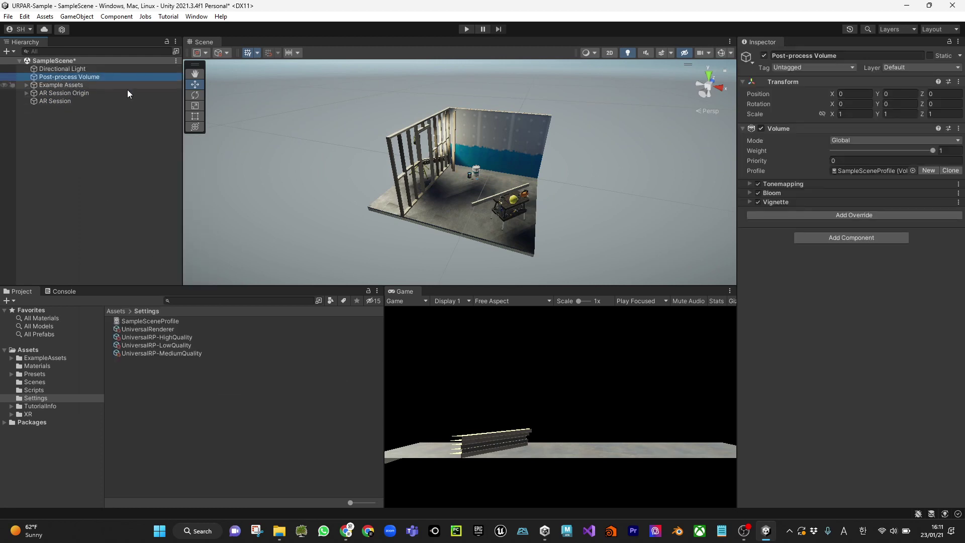
click(757, 202)
click(757, 202)
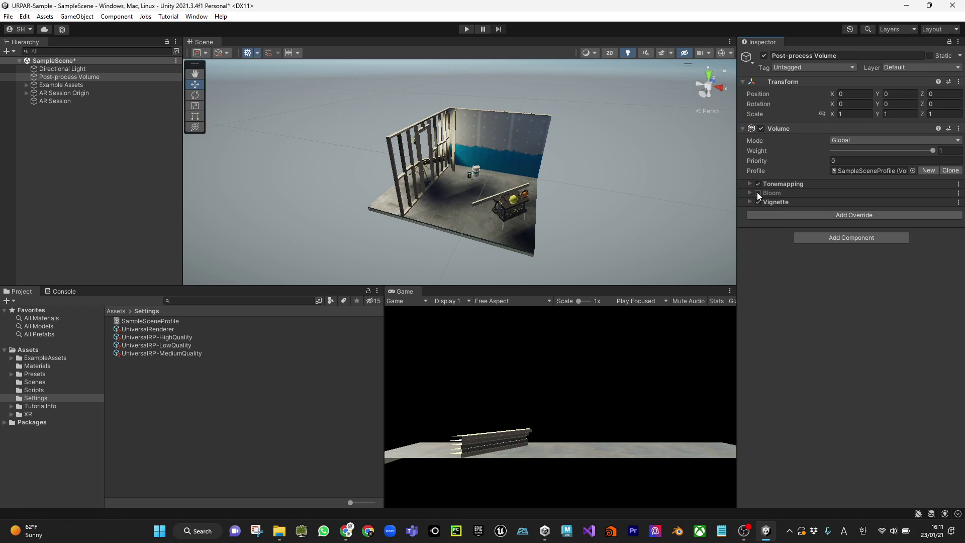
click(758, 184)
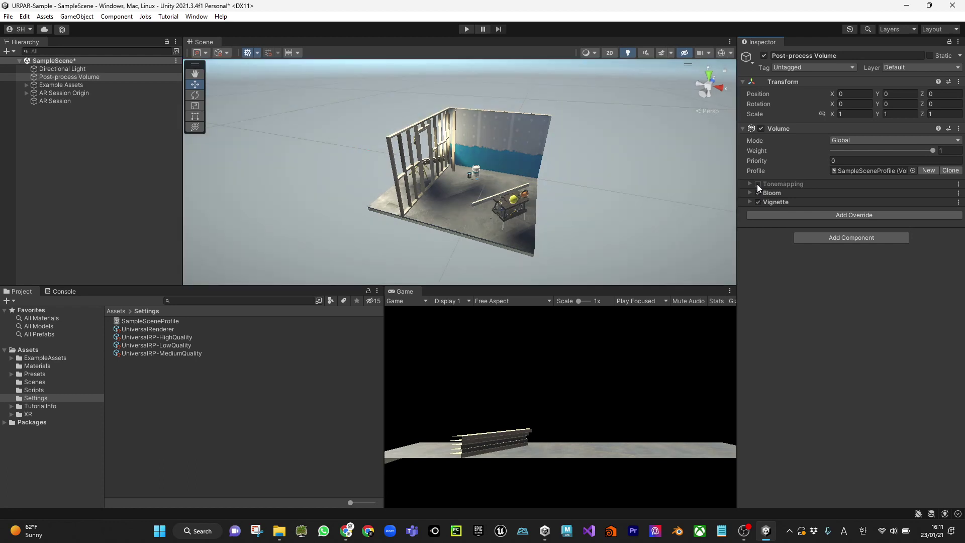
click(757, 184)
click(757, 184)
click(757, 184)
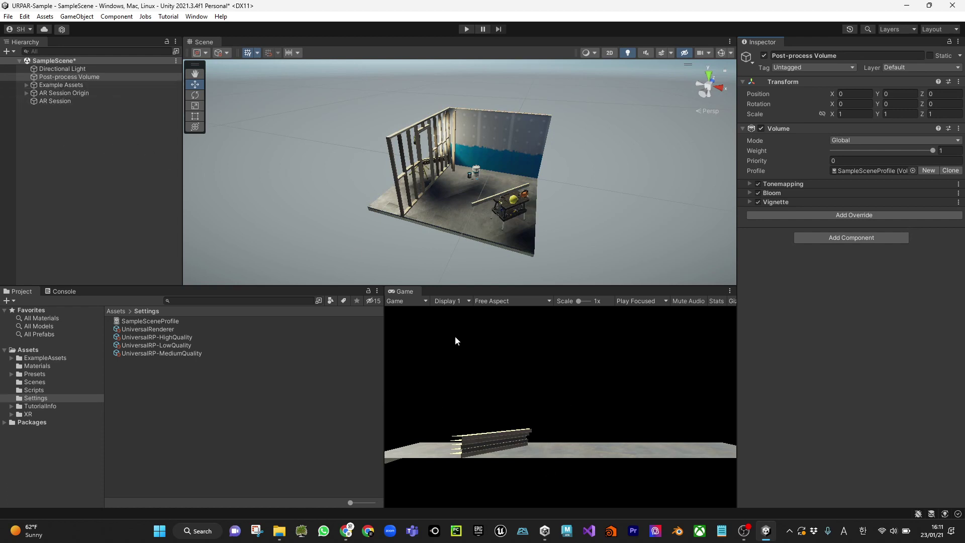
Reset the transform of the AR Session Origin and turn on gizmos in the scene view
click(61, 93)
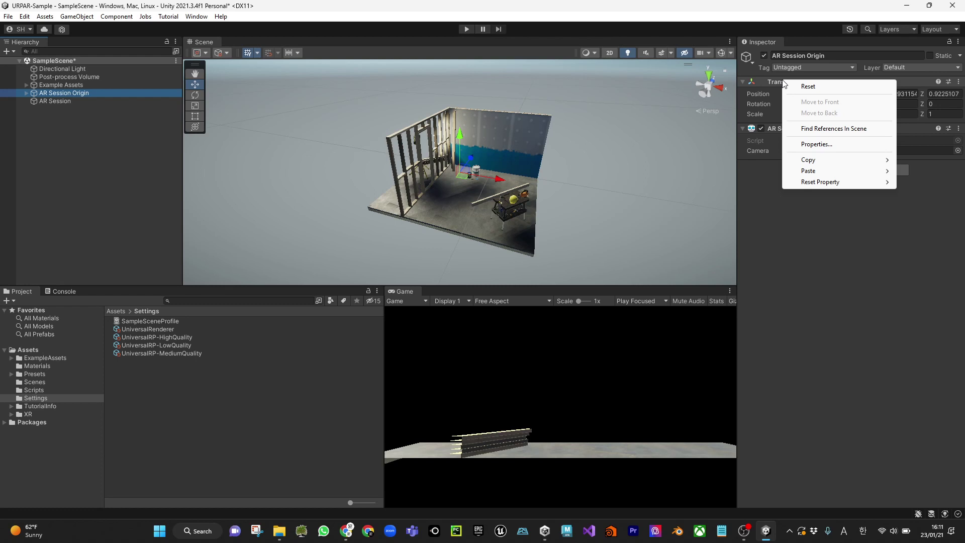
click(809, 86)
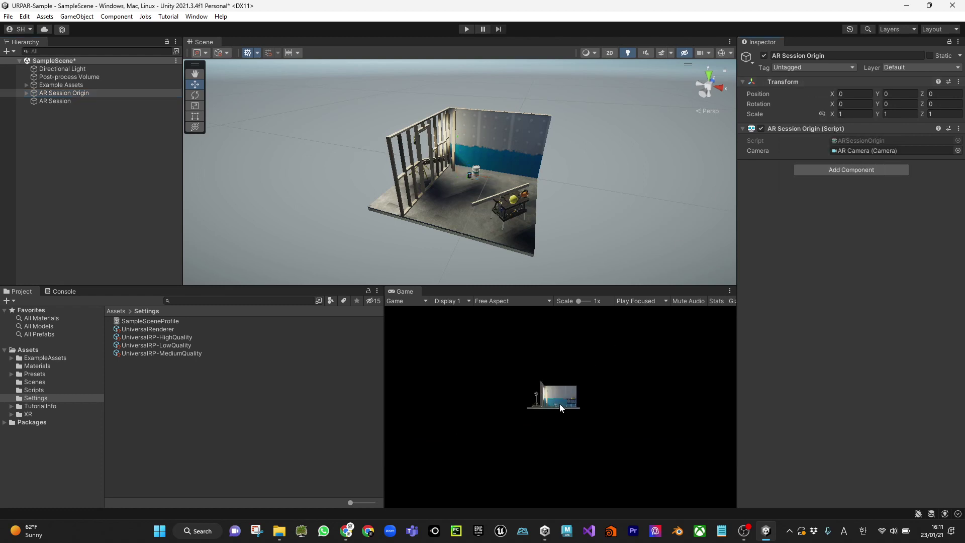
scroll(529, 198, down, 5)
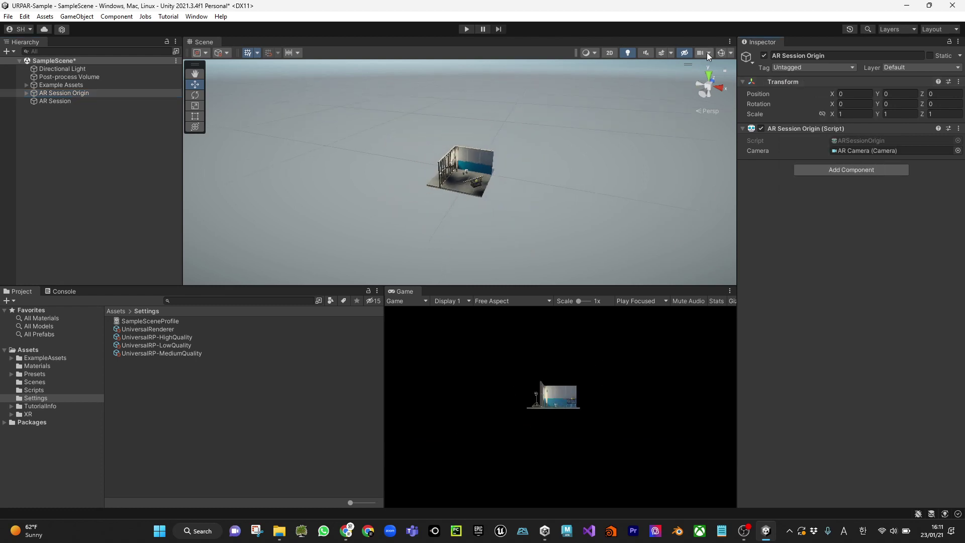
click(720, 53)
Move the Example Assets group closer to the AR camera and lower it, to about Y -0.093 and Z 0.587
scroll(435, 168, down, 3)
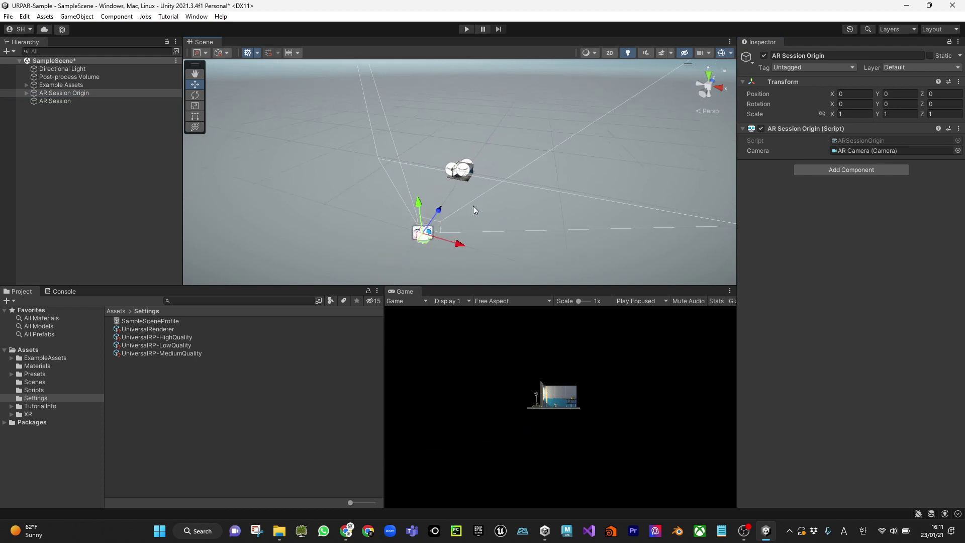
alt+drag(473, 206, 407, 176)
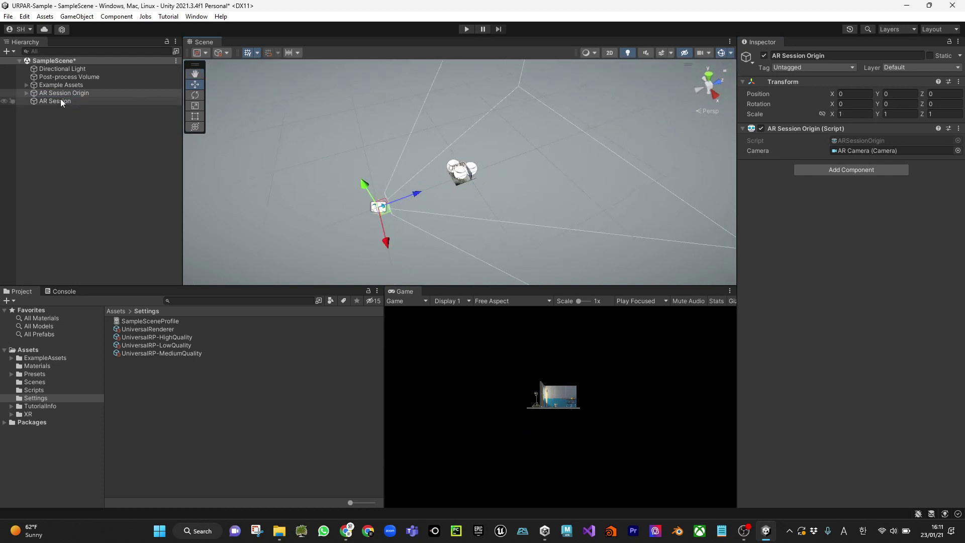
click(58, 84)
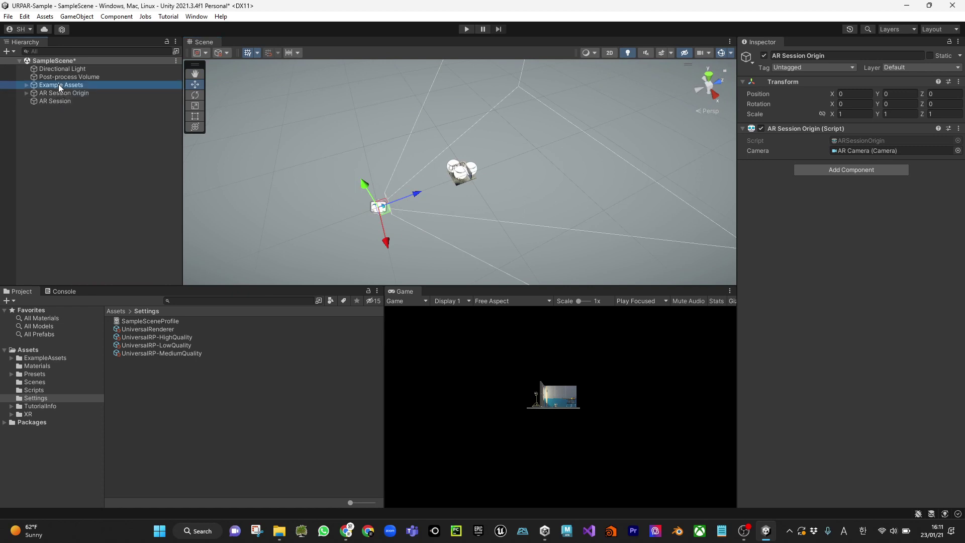
drag(424, 175, 385, 188)
drag(417, 148, 419, 153)
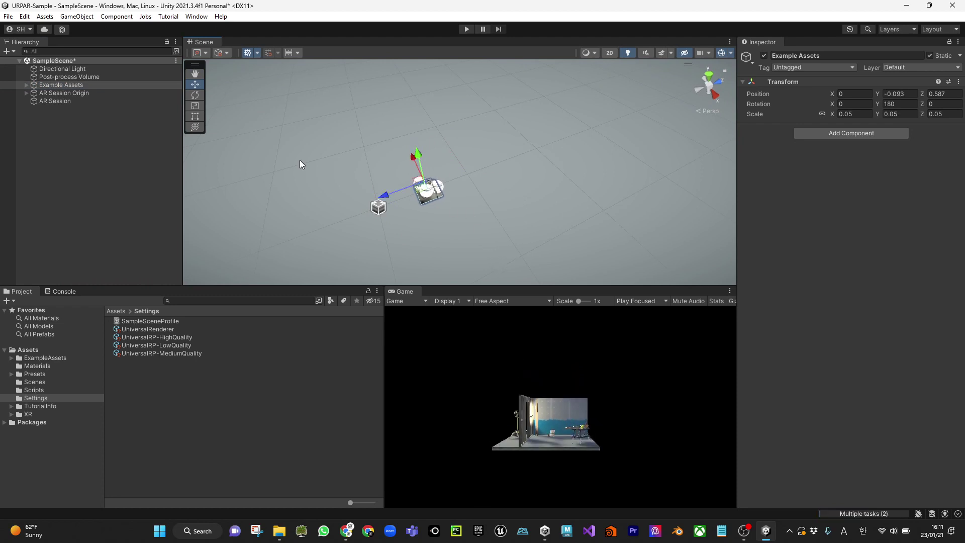
Enable Post Processing on the AR Camera inside the AR Session Origin and clear the selection
click(26, 94)
click(55, 95)
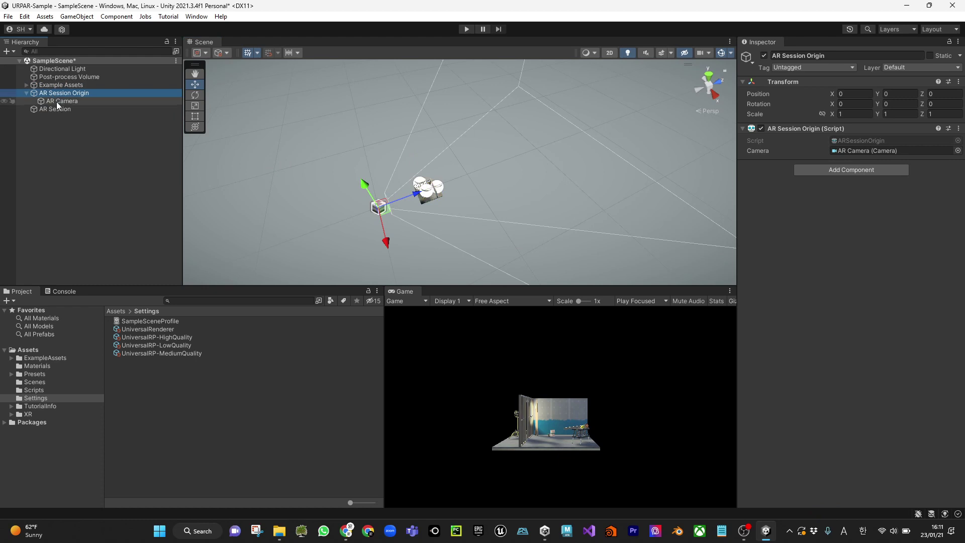
click(56, 101)
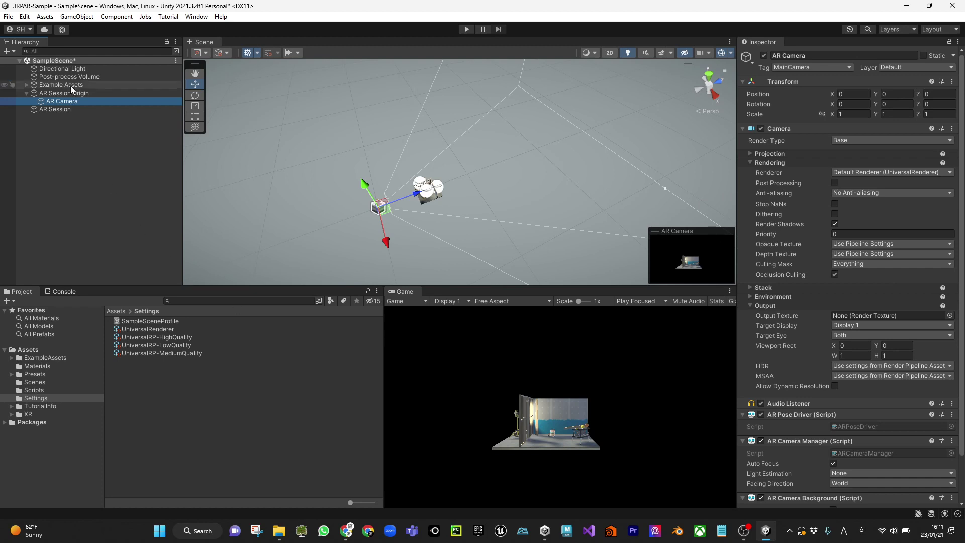
click(835, 183)
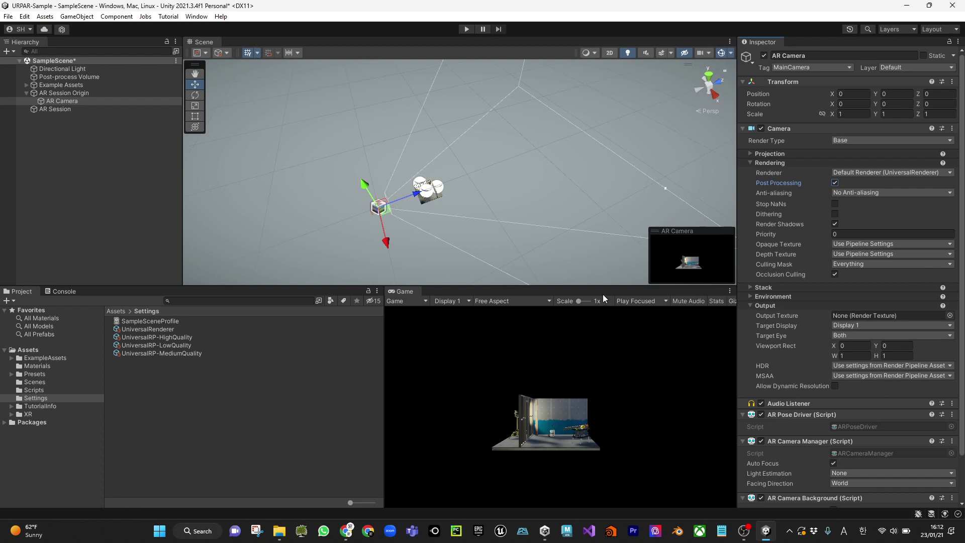
click(63, 174)
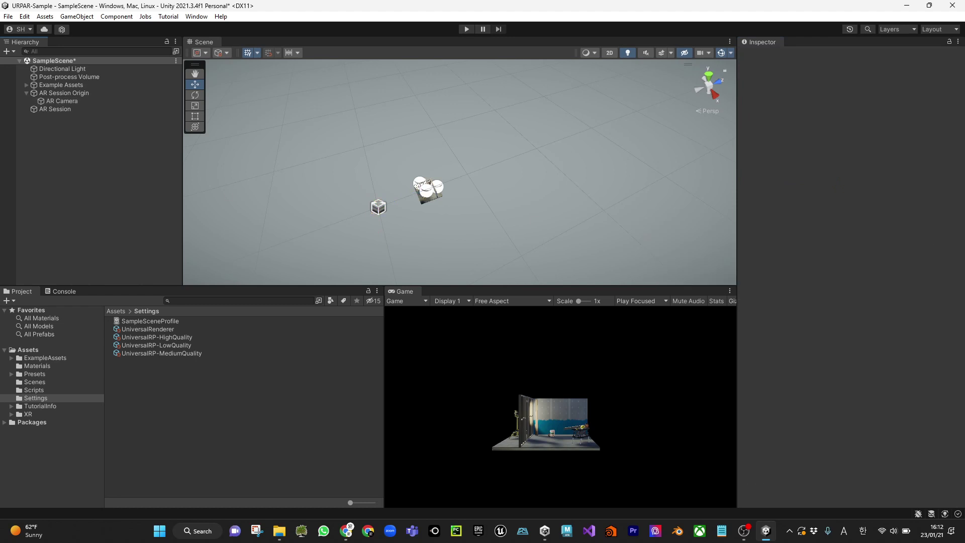
Switch the project's build platform to Android
click(8, 17)
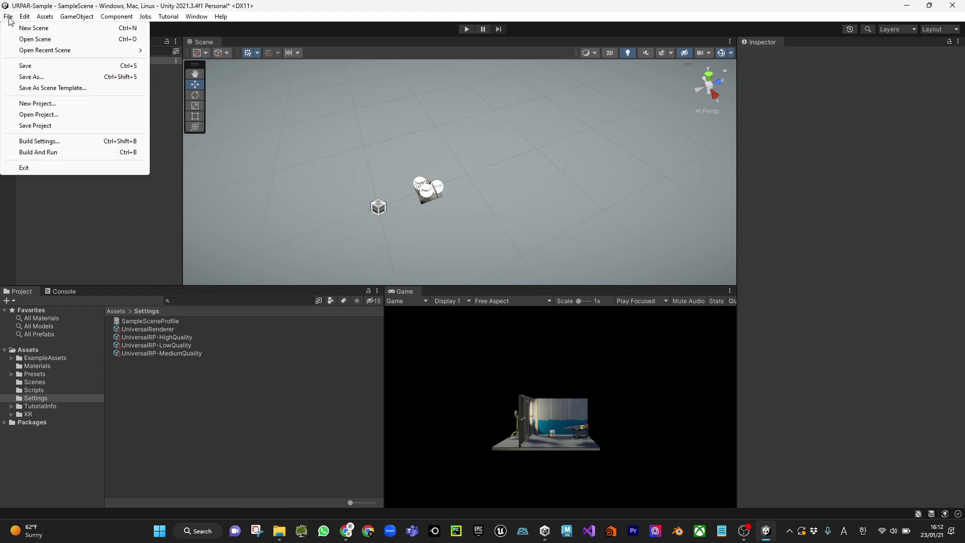
click(48, 141)
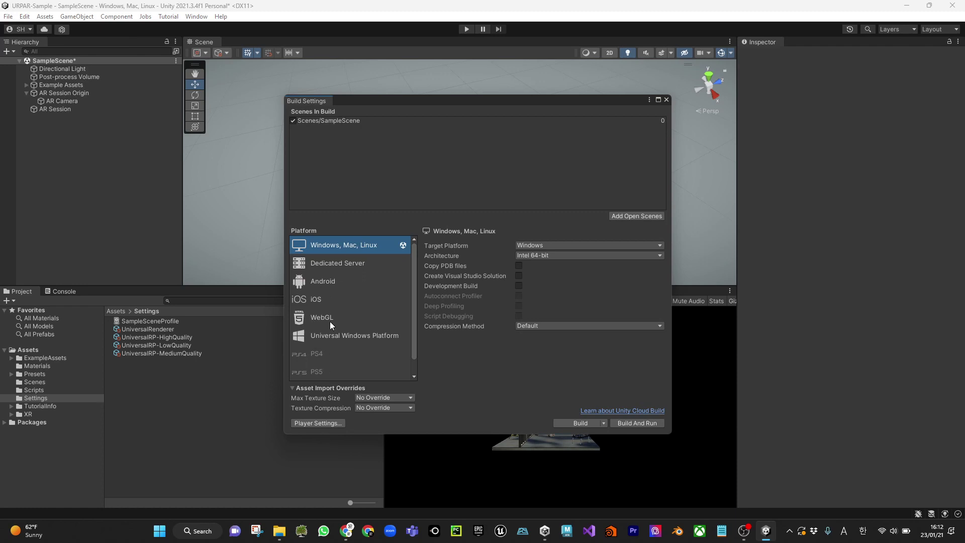
click(323, 284)
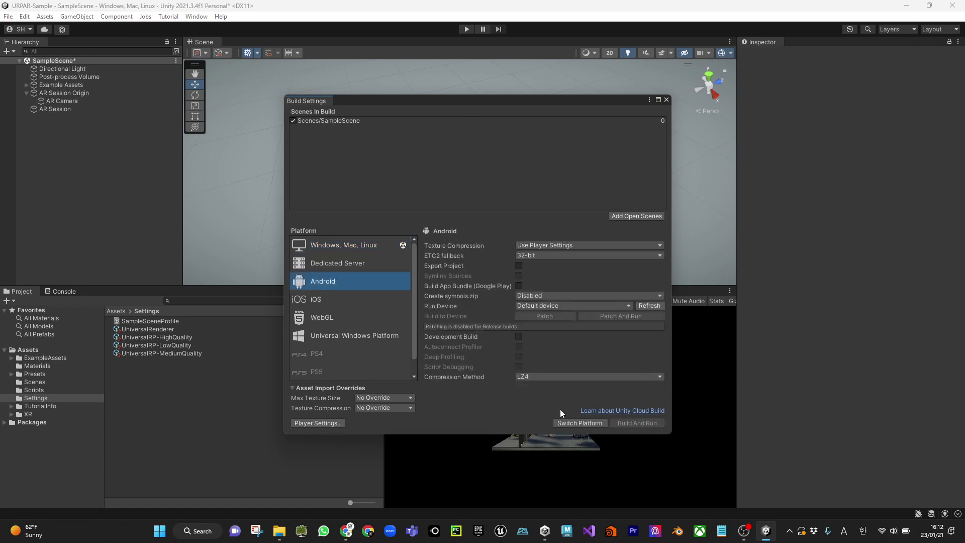
click(565, 423)
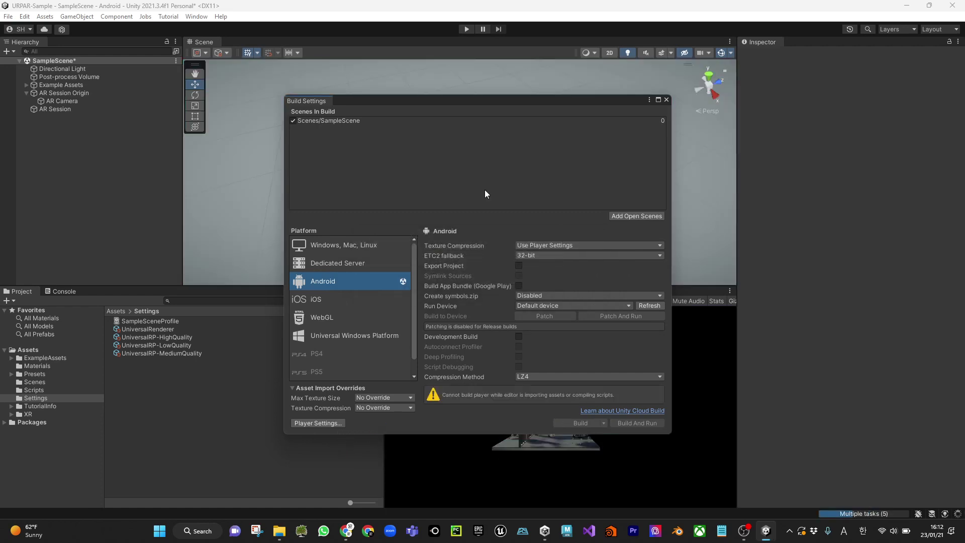
Open the Player settings from the build settings and enter the developer's name as the company name
drag(449, 102, 413, 102)
click(271, 425)
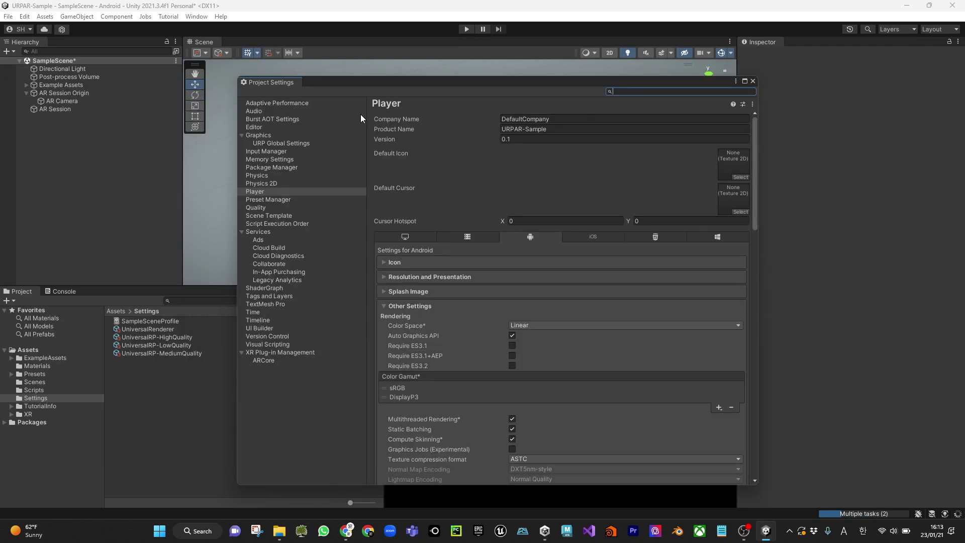
click(547, 119)
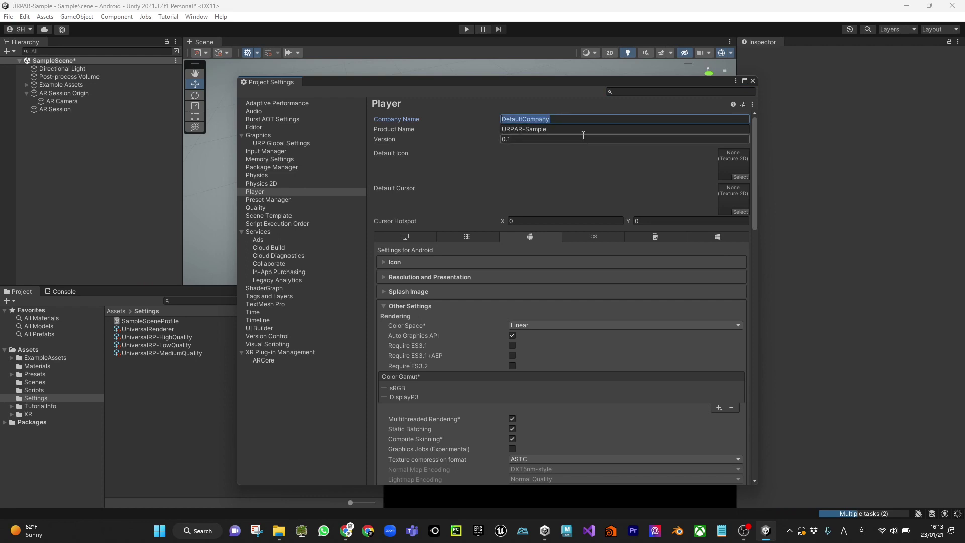
text(SoomeenH)
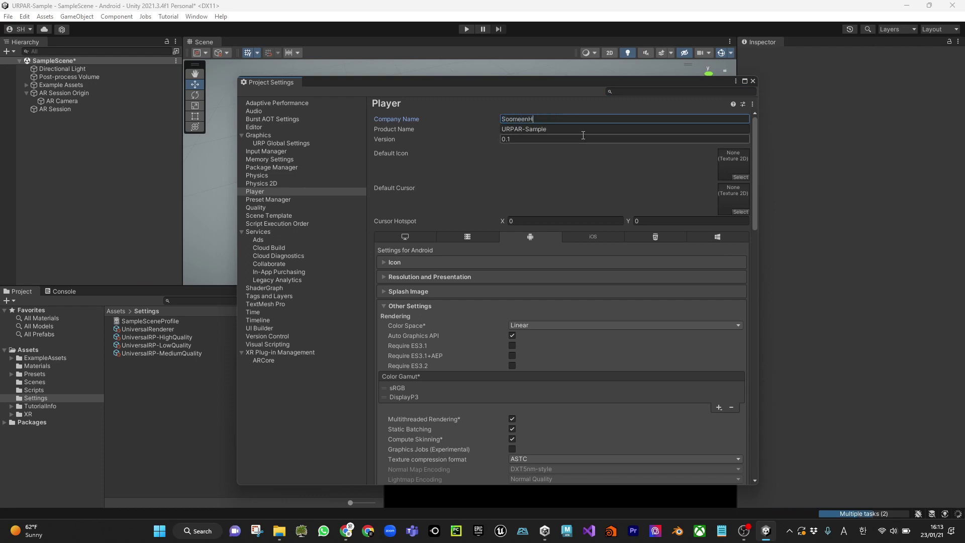
text(ahm)
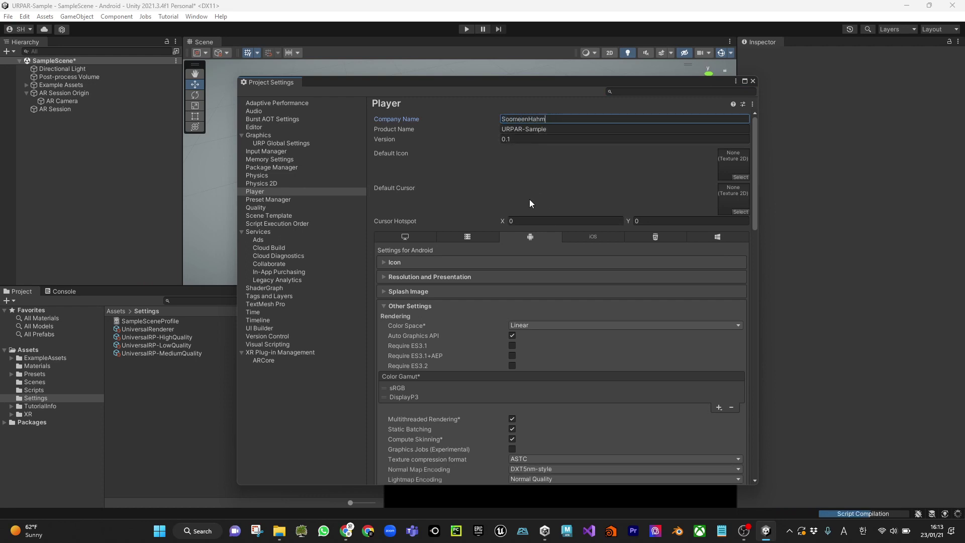
Disable Auto Graphics API in the Android Player settings and remove Vulkan from the graphics APIs
scroll(527, 252, down, 5)
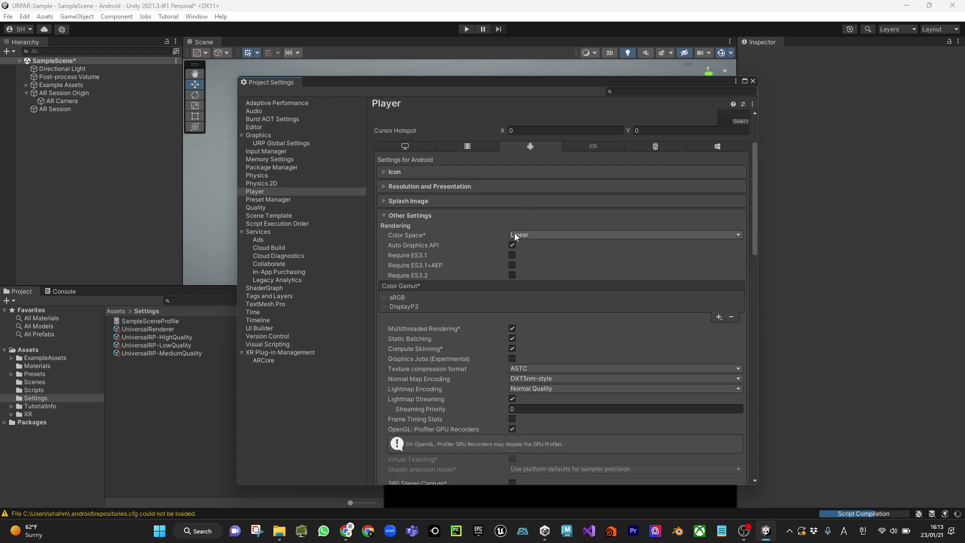
click(511, 245)
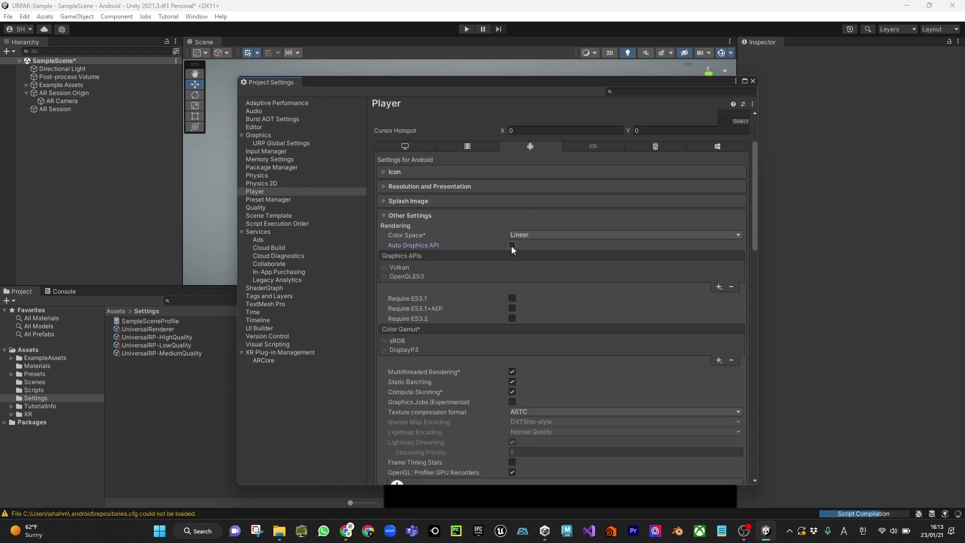
click(398, 267)
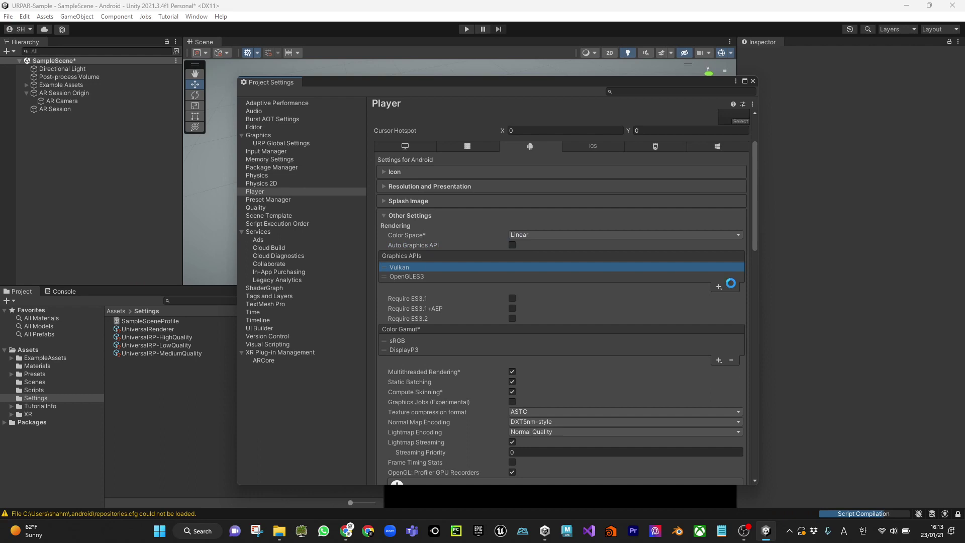
Turn off Multithreaded Rendering in the Android Player's rendering settings
scroll(593, 270, down, 3)
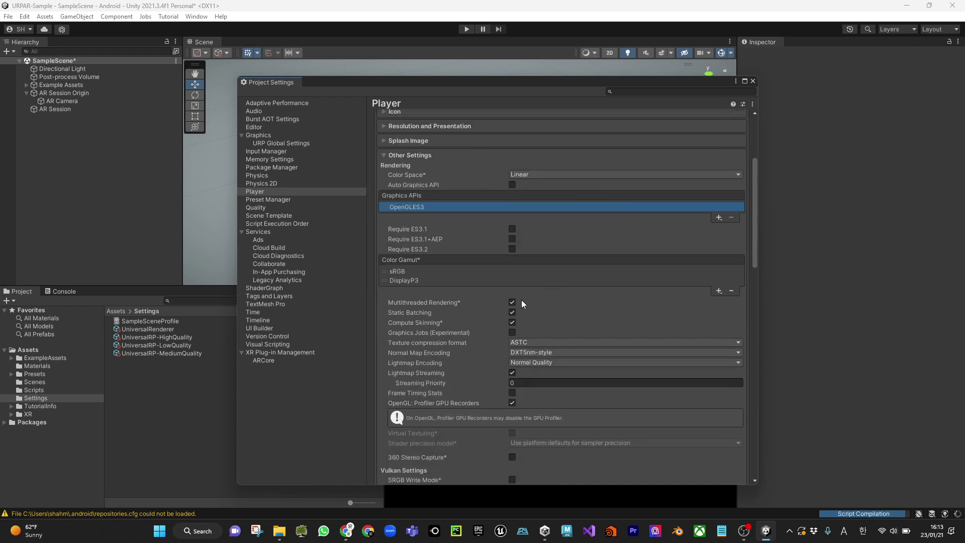
click(512, 302)
Set the Minimum API Level to Android 8.0 'Oreo' (API level 26) and enable Override Default Package Name
scroll(548, 240, down, 6)
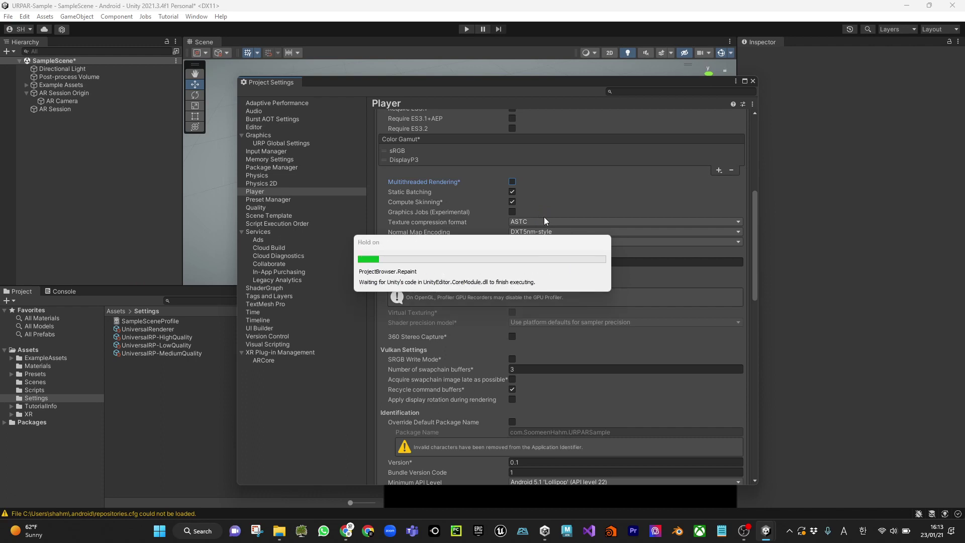
scroll(543, 216, down, 5)
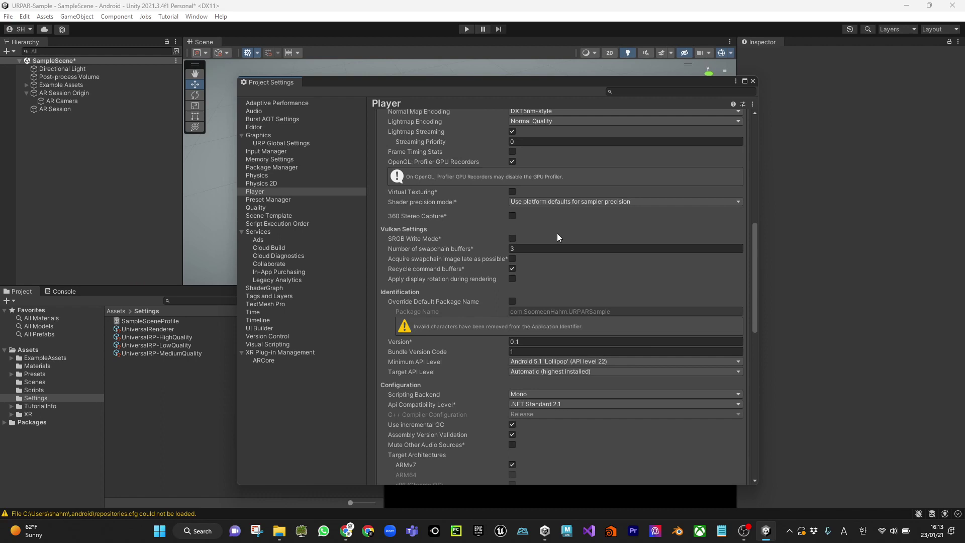
scroll(556, 239, down, 1)
click(555, 331)
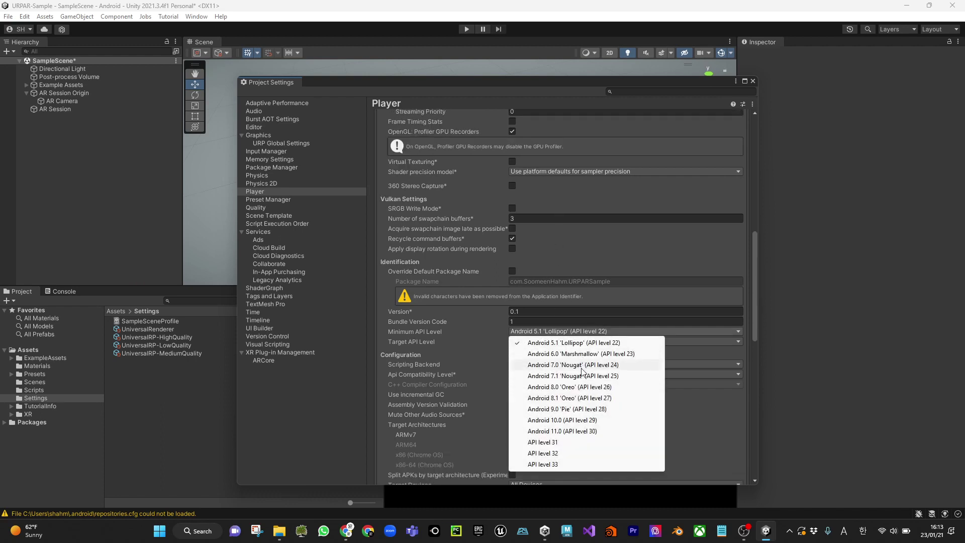
click(580, 386)
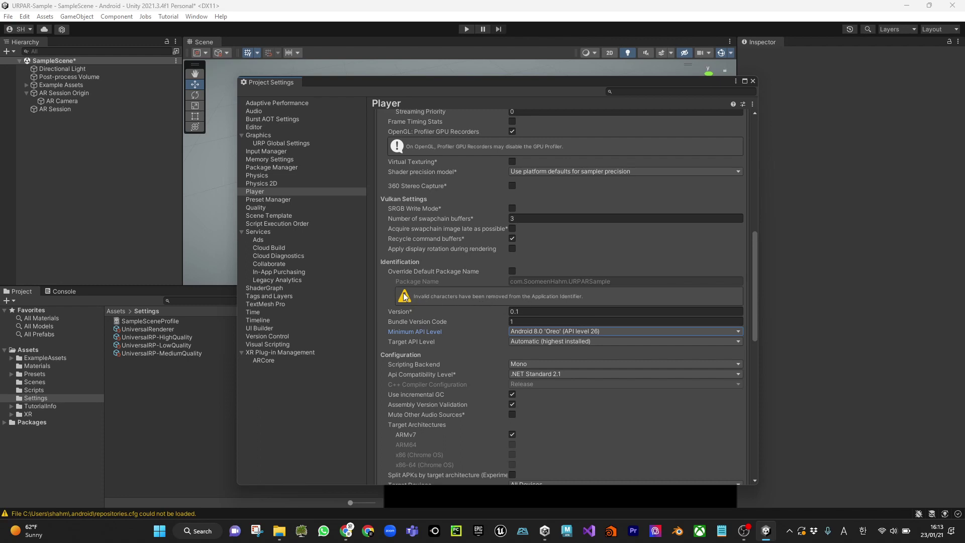
click(512, 271)
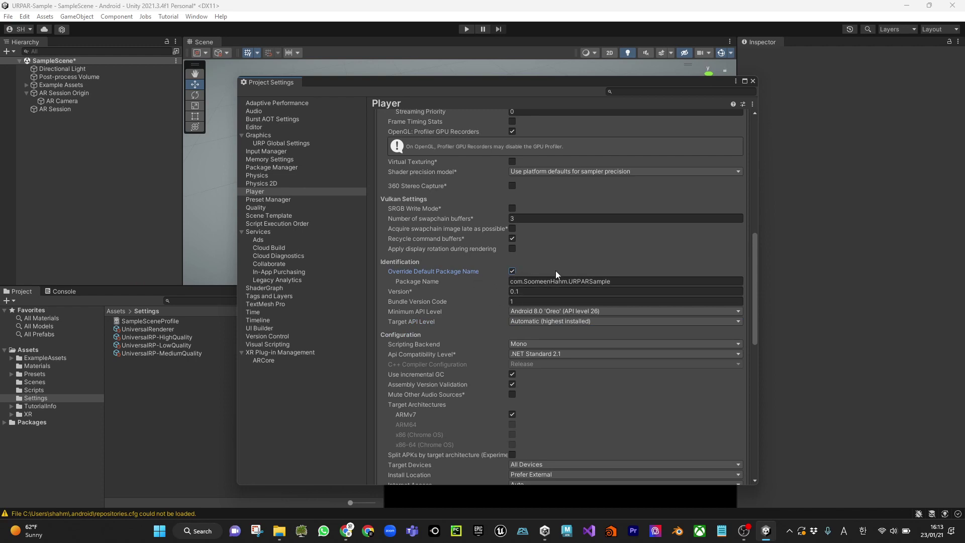
Set the scripting backend to IL2CPP and make ARM64 the only target architecture, with ARMv7 disabled
scroll(514, 294, down, 3)
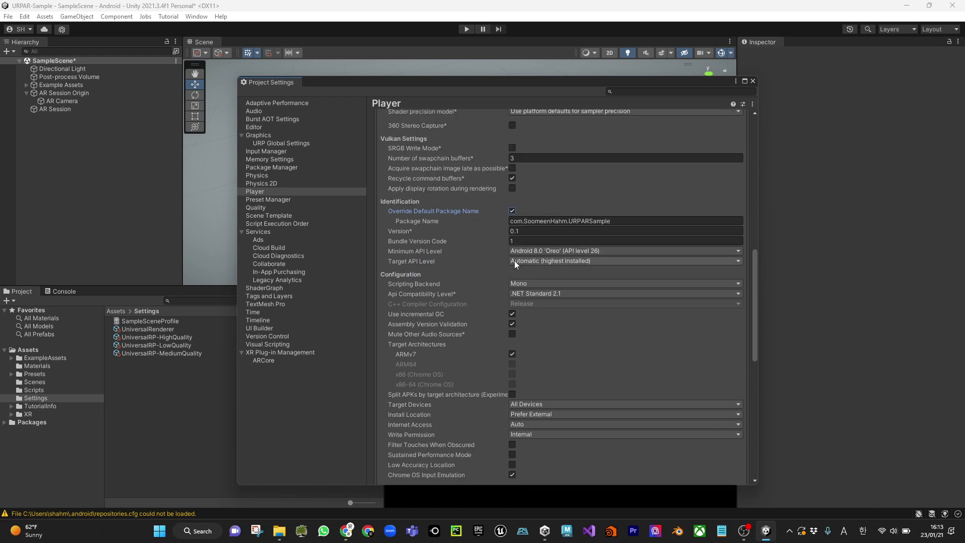
click(520, 283)
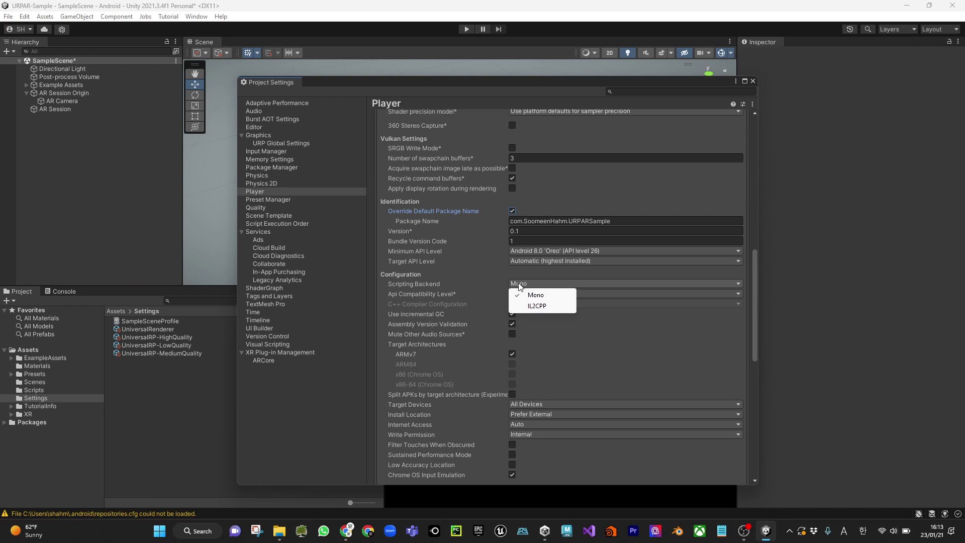
click(527, 309)
scroll(481, 270, down, 2)
scroll(484, 281, down, 2)
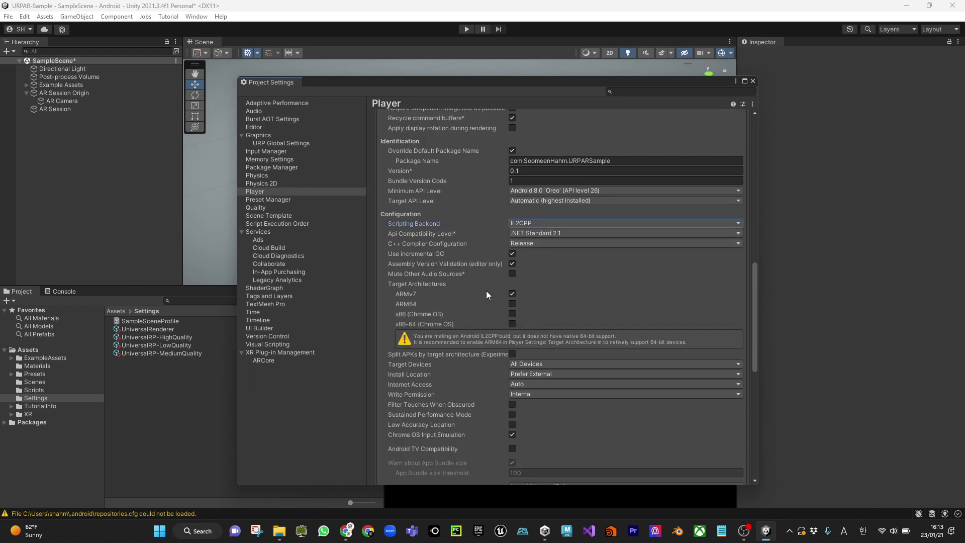
click(512, 294)
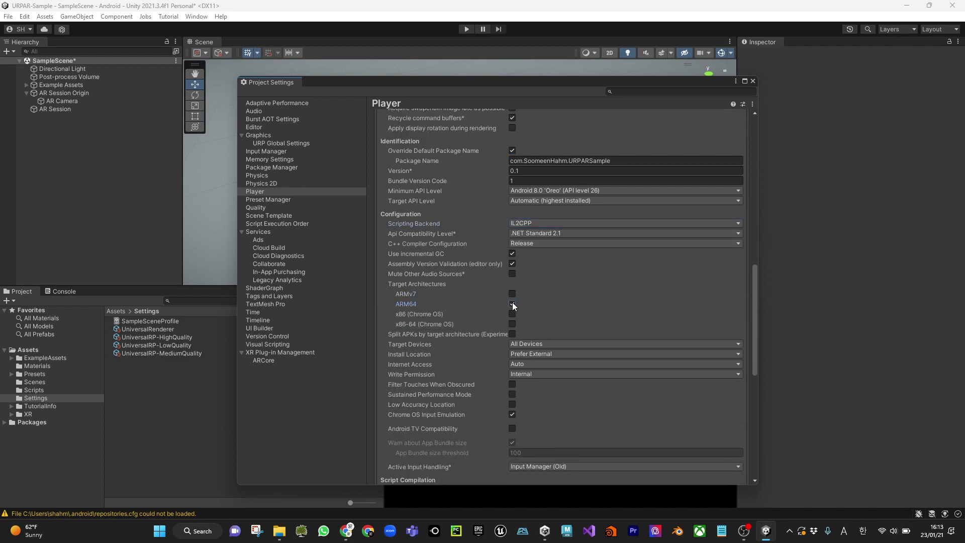
Enable the ARCore plug-in provider for Android in XR Plug-in Management, then save the scene and close the project settings
scroll(457, 299, down, 10)
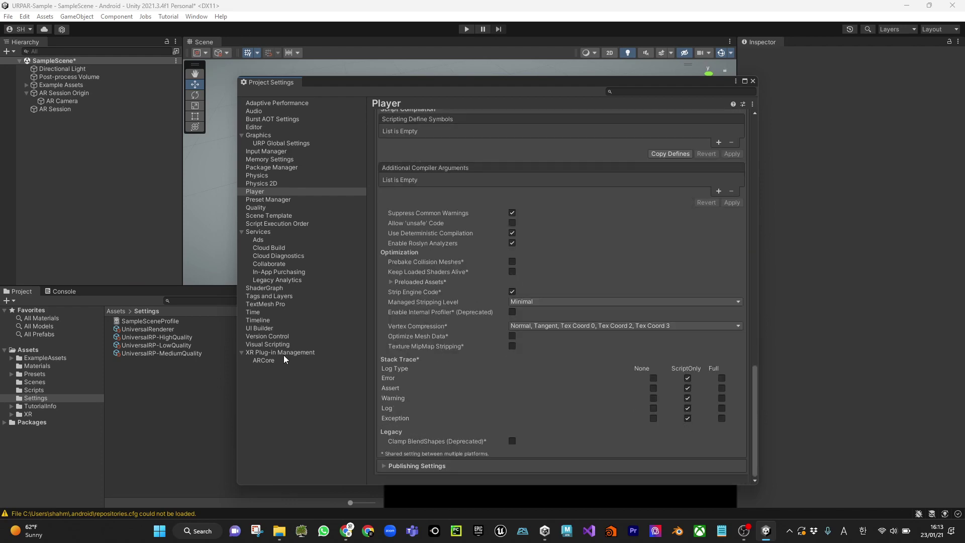
click(258, 353)
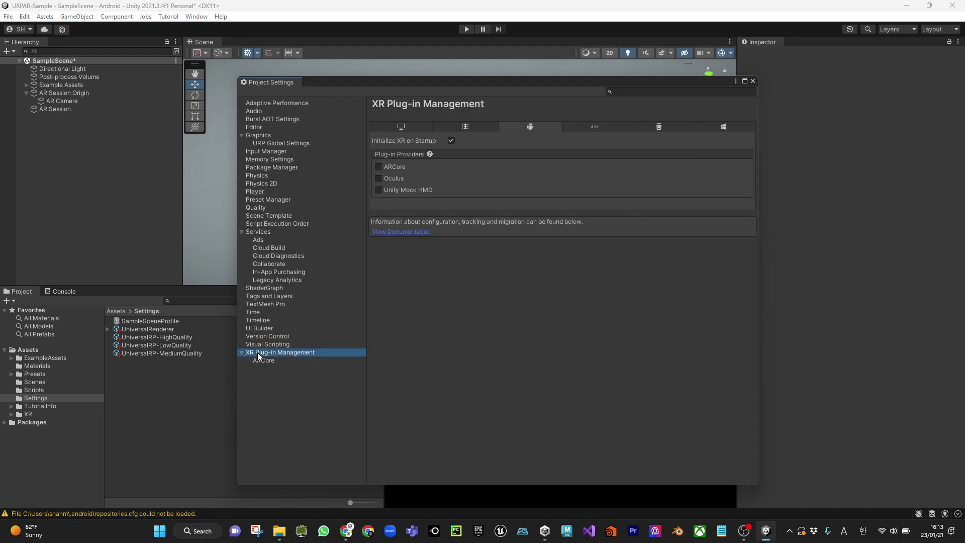
click(378, 166)
key(ctrl+s)
click(752, 81)
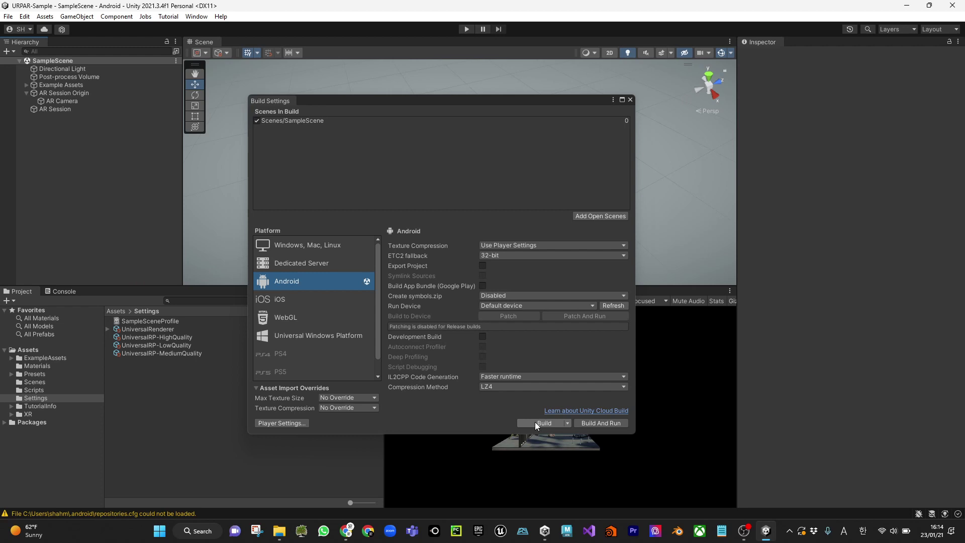
Build the Android apk as URPAR-SampleScene in a new Builds folder inside the project folder
click(536, 422)
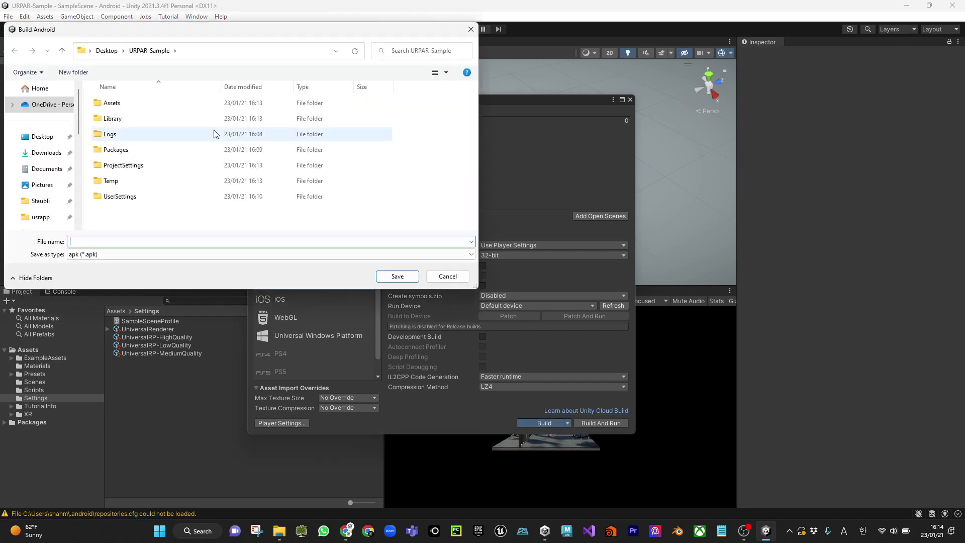
click(82, 74)
text(Builds)
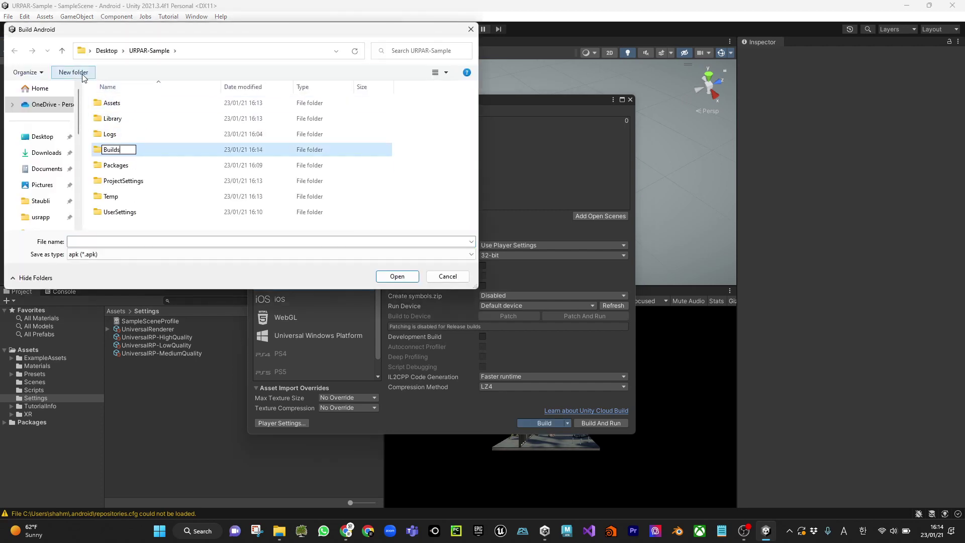
key(Return)
double_click(116, 150)
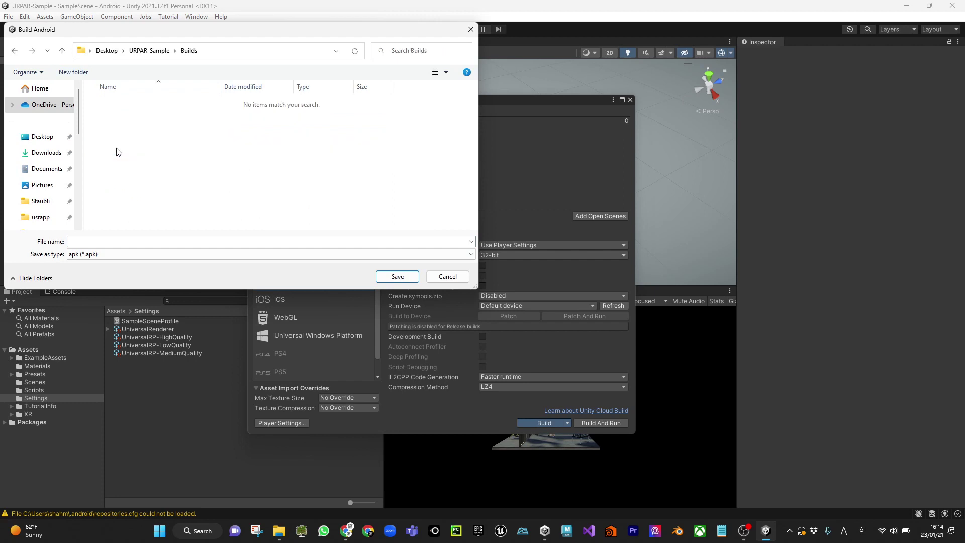
click(97, 241)
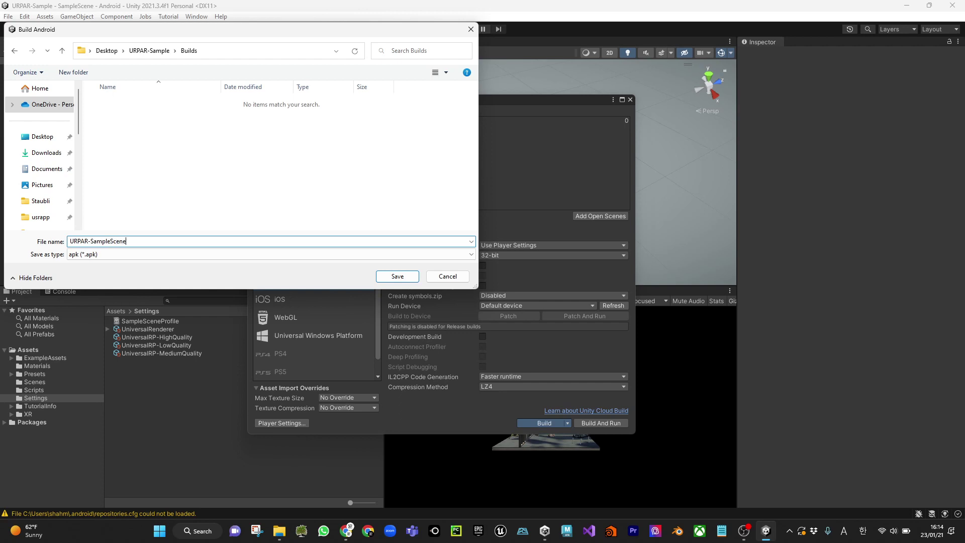
key(Return)
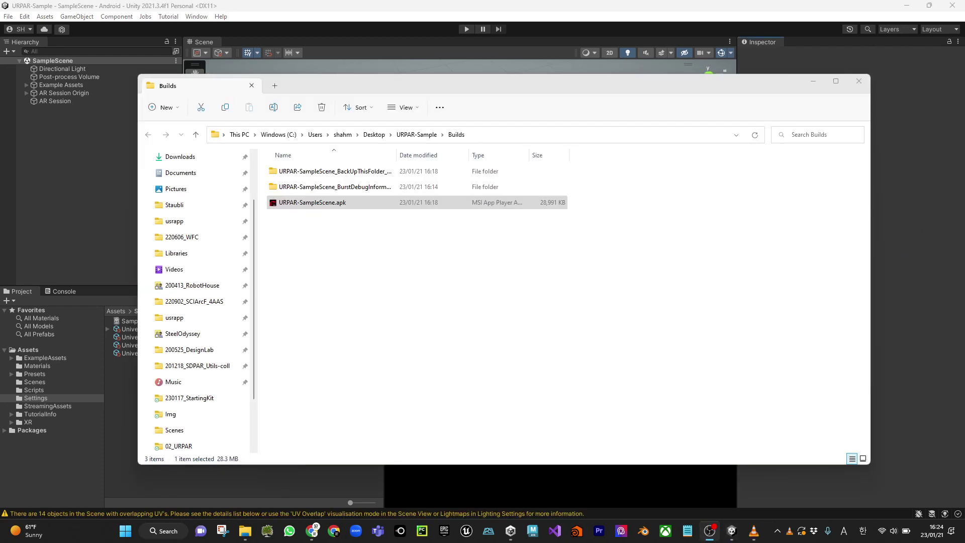
mouse_move(345, 80)
mouse_down()
mouse_move(348, 316)
mouse_move(349, 71)
mouse_up()
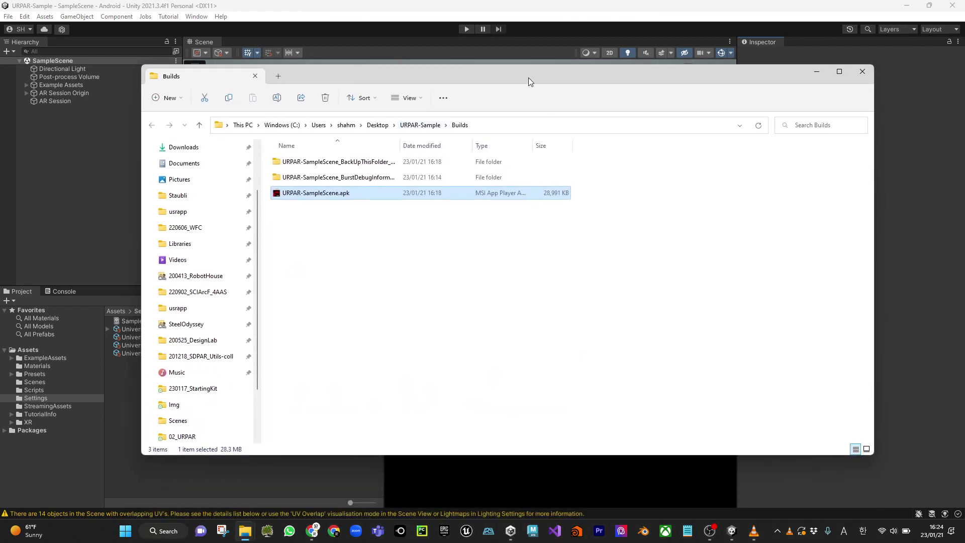
drag(528, 77, 514, 76)
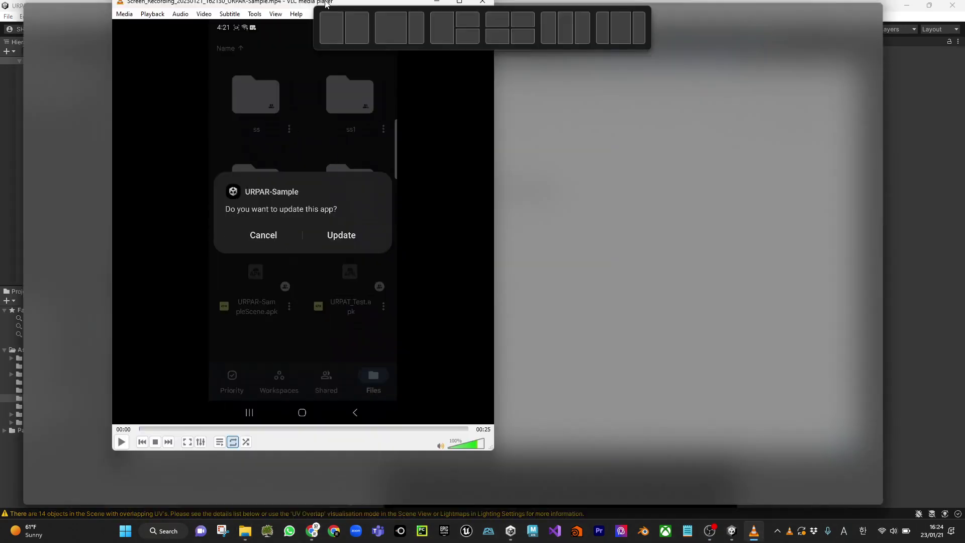
Maximize the VLC media player window and play the phone screen recording of the URPAR-Sample app
drag(480, 9, 481, 2)
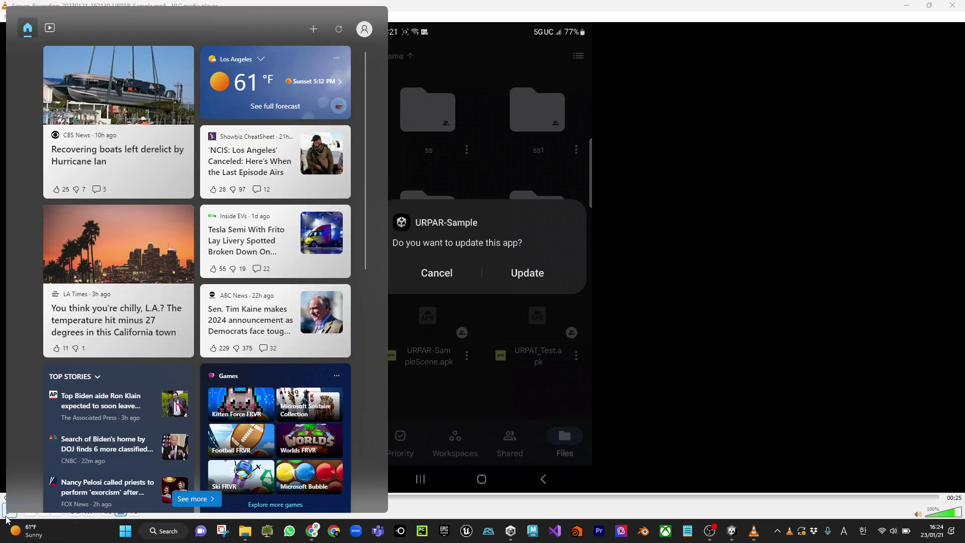
click(9, 512)
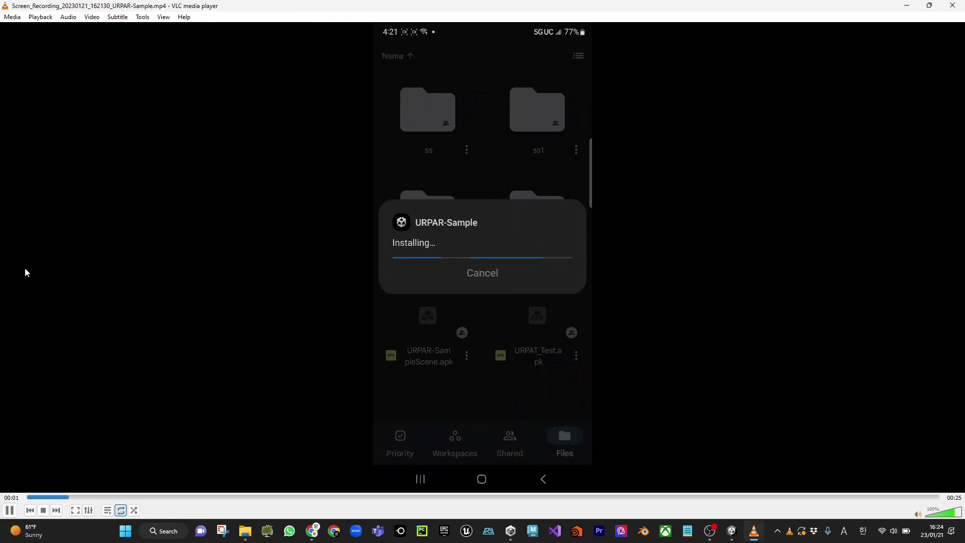